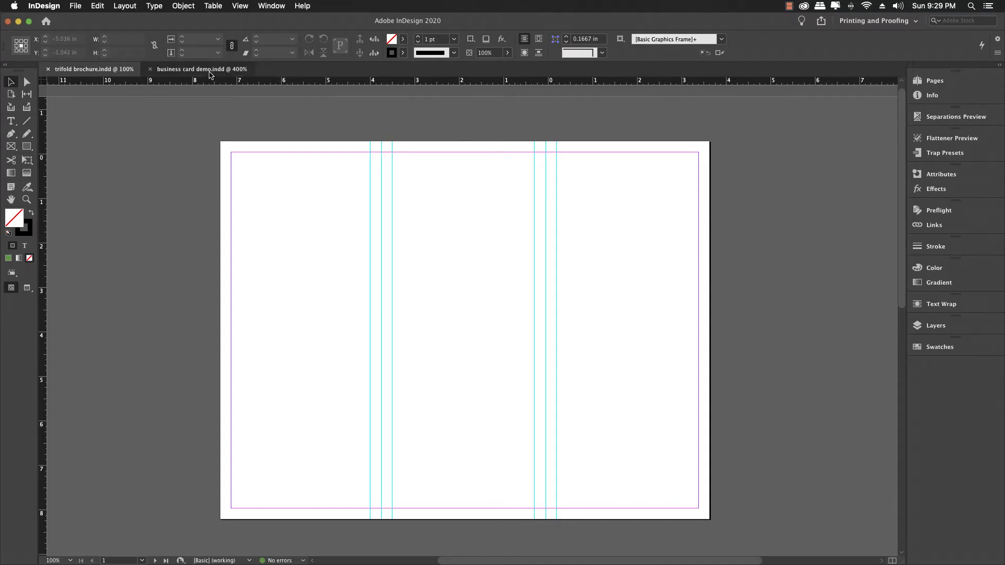
Review the business card demo document, switch to the browser, and look over the Google for Education home page.
click(210, 69)
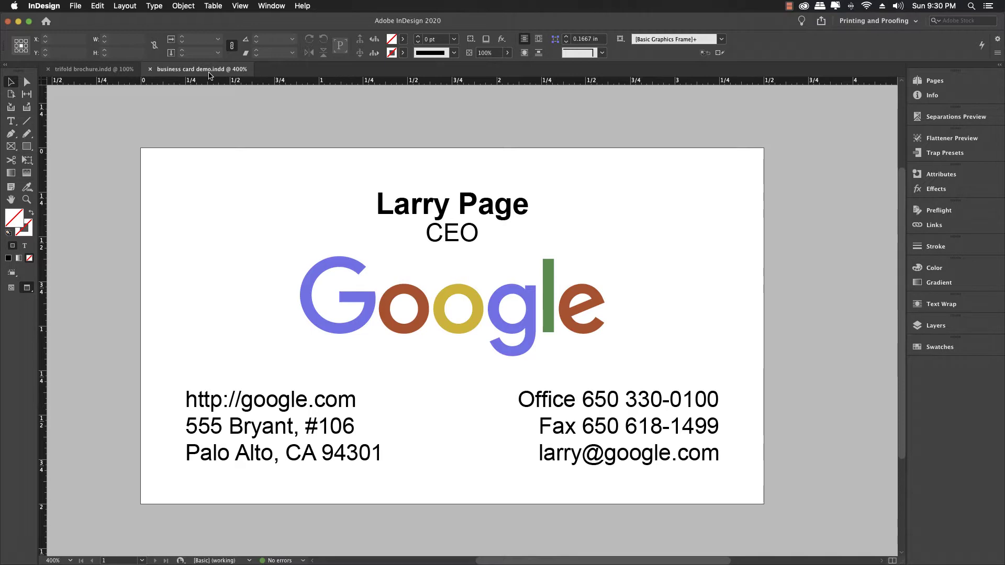
key(super+Tab)
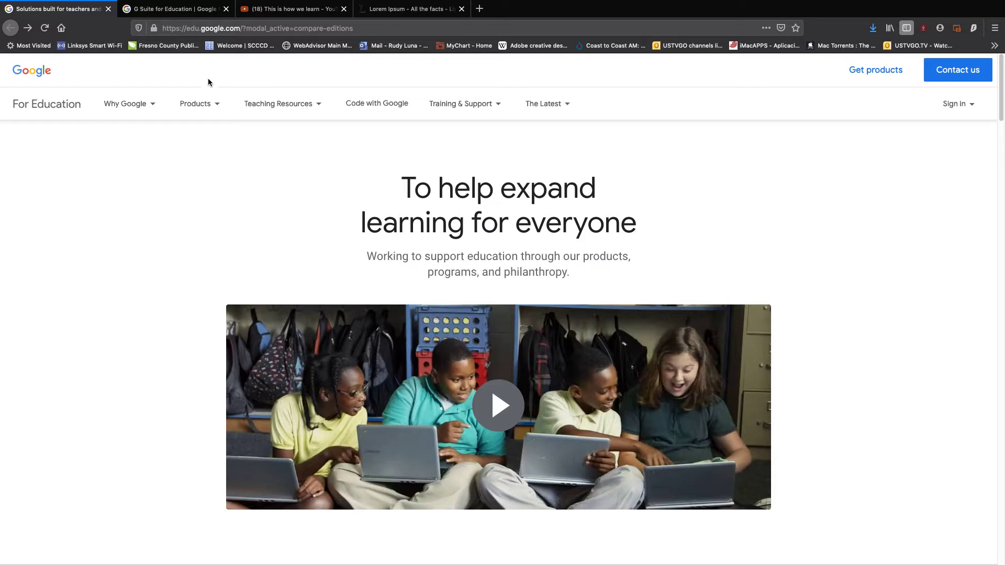
scroll(207, 80, down, 5)
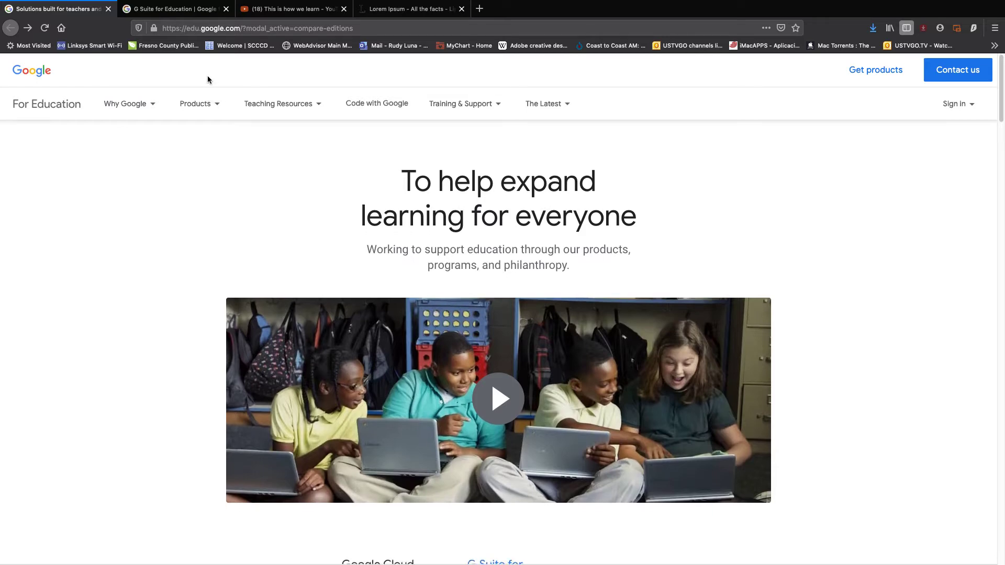
scroll(207, 80, down, 5)
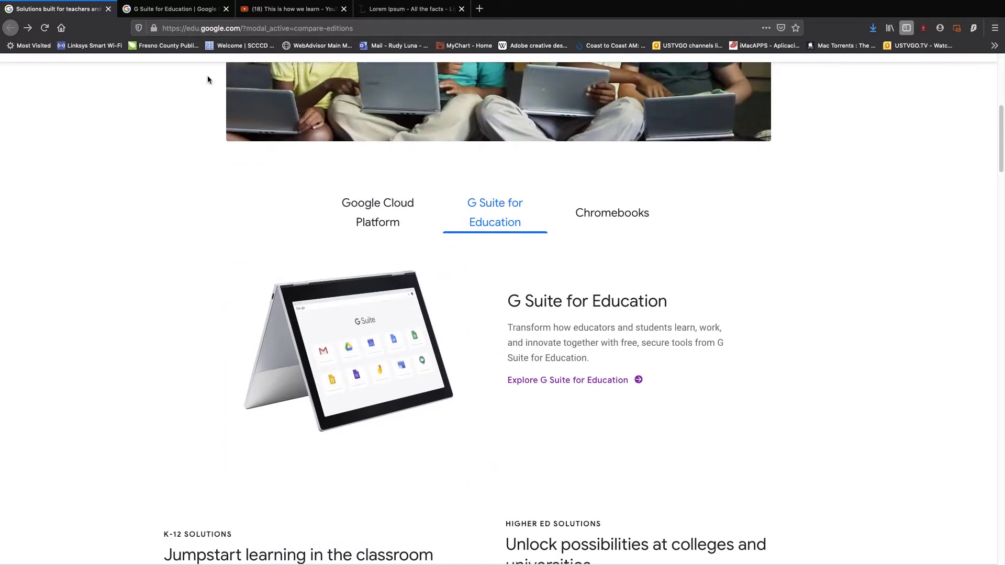
click(196, 103)
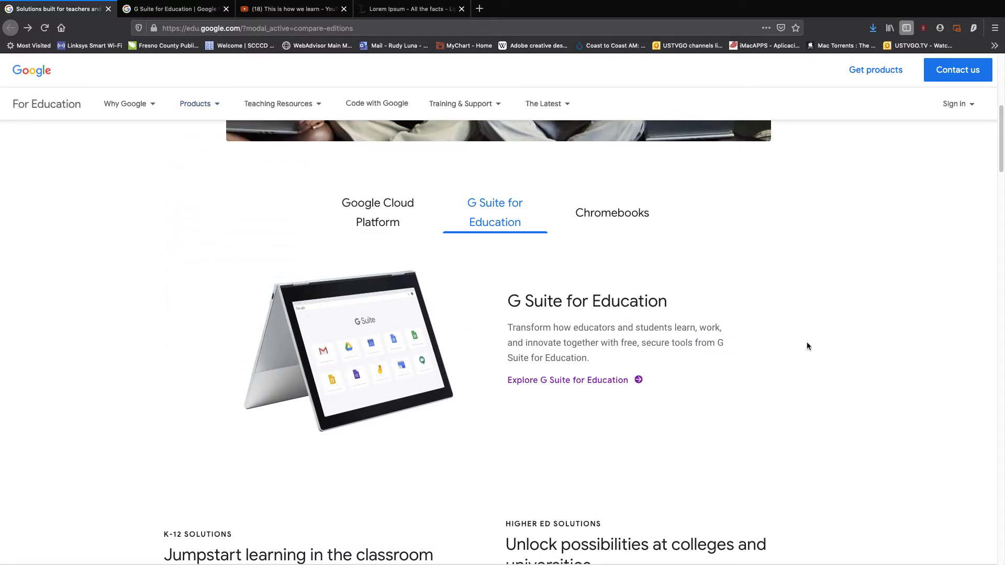
scroll(807, 346, up, 6)
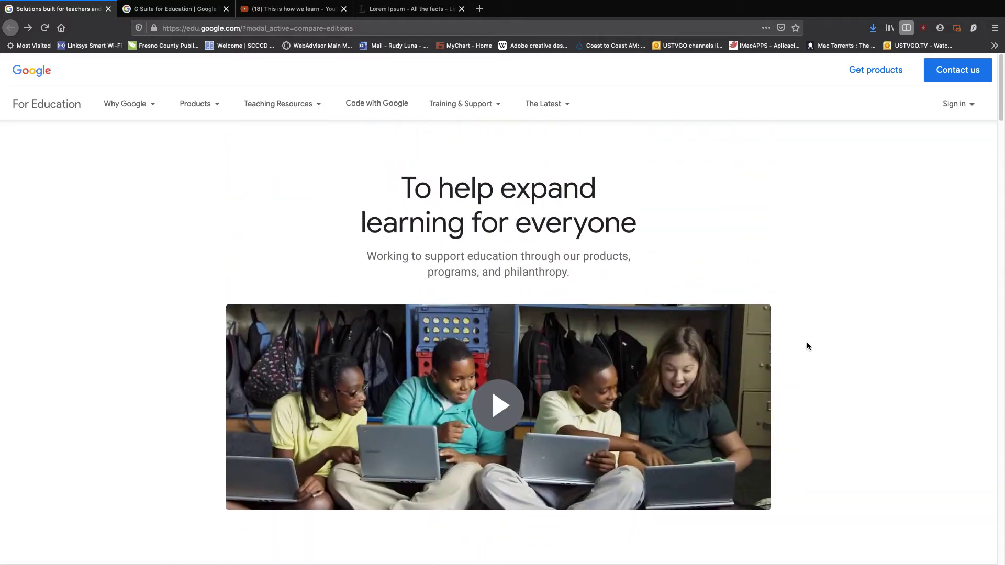
scroll(807, 346, down, 1)
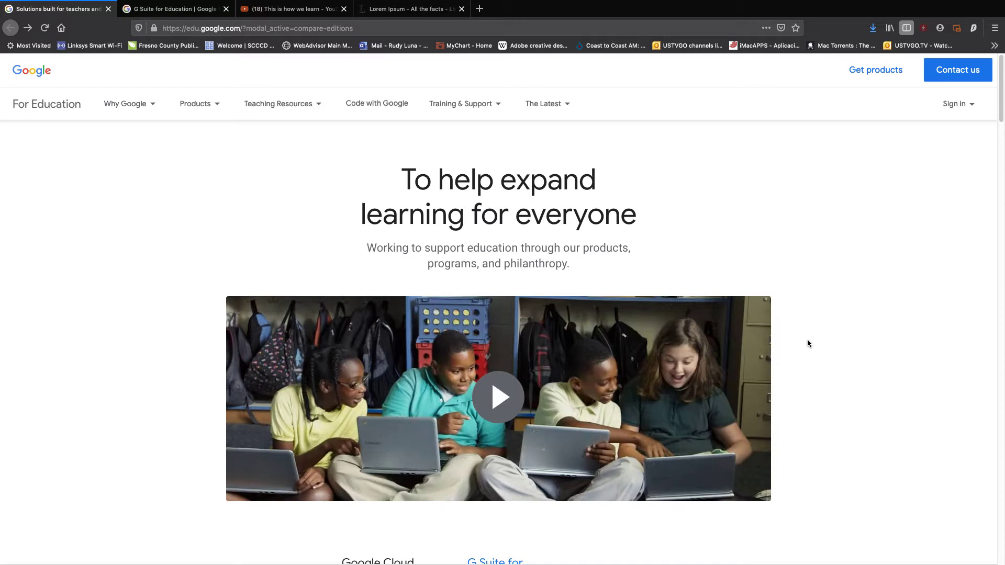
Examine the tools overview on the G Suite for Education page as source content for the brochure.
click(192, 14)
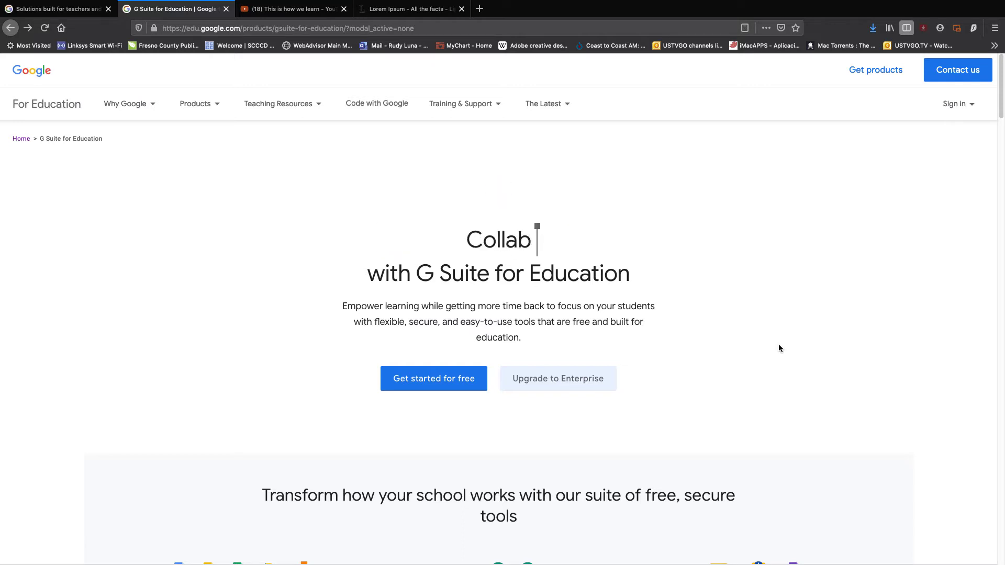
scroll(779, 348, down, 3)
scroll(779, 345, down, 5)
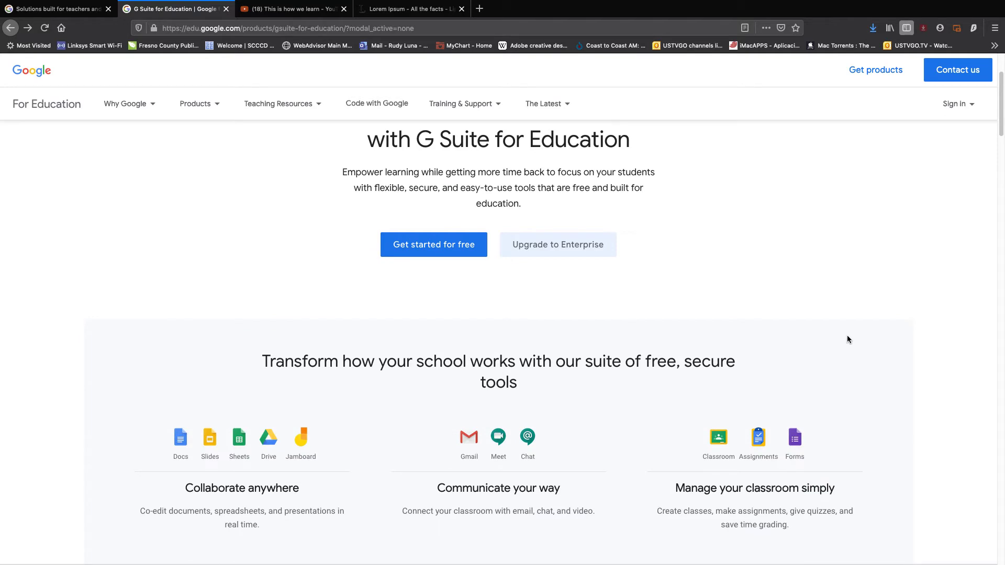
scroll(858, 344, up, 2)
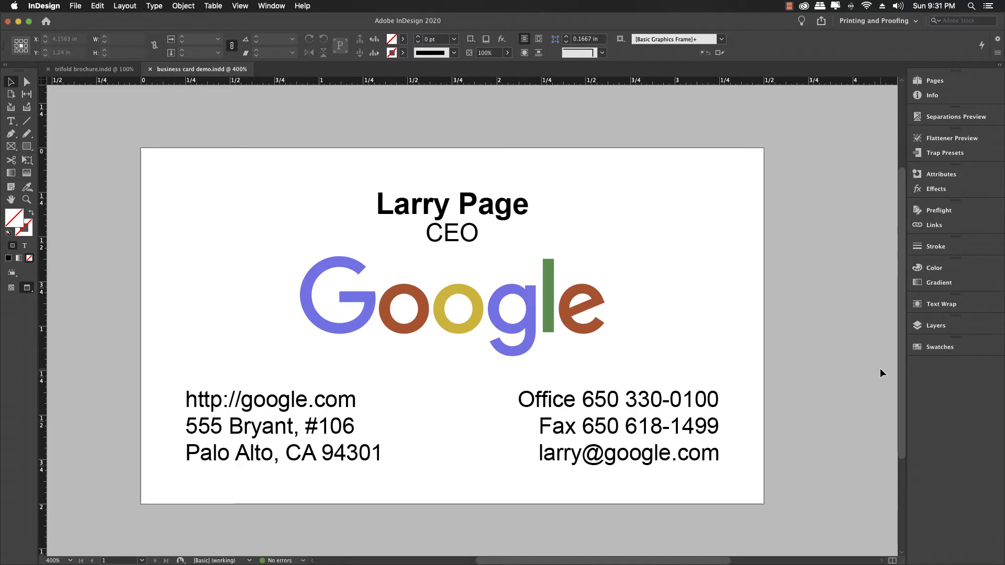
key(super+Tab)
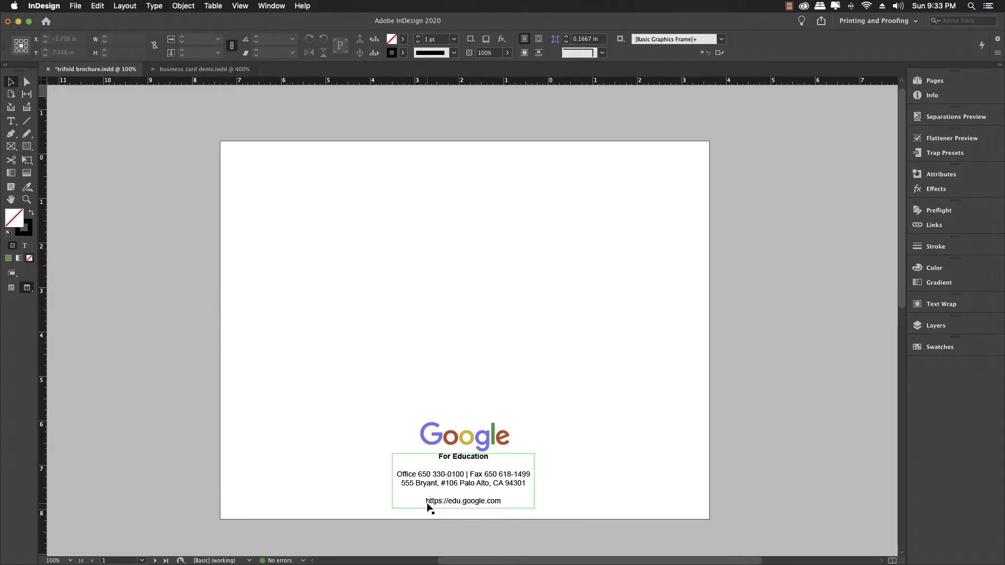
Show the guides and duplicate the middle panel's Google logo and contact text block at the top of the right-hand brochure panel.
key(w)
drag(439, 389, 479, 486)
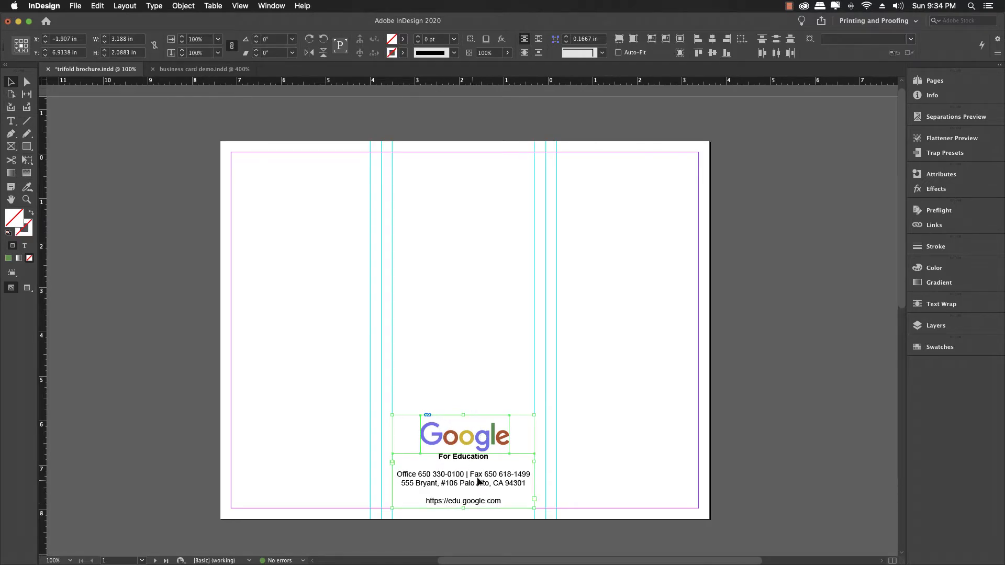
drag(472, 484, 636, 218)
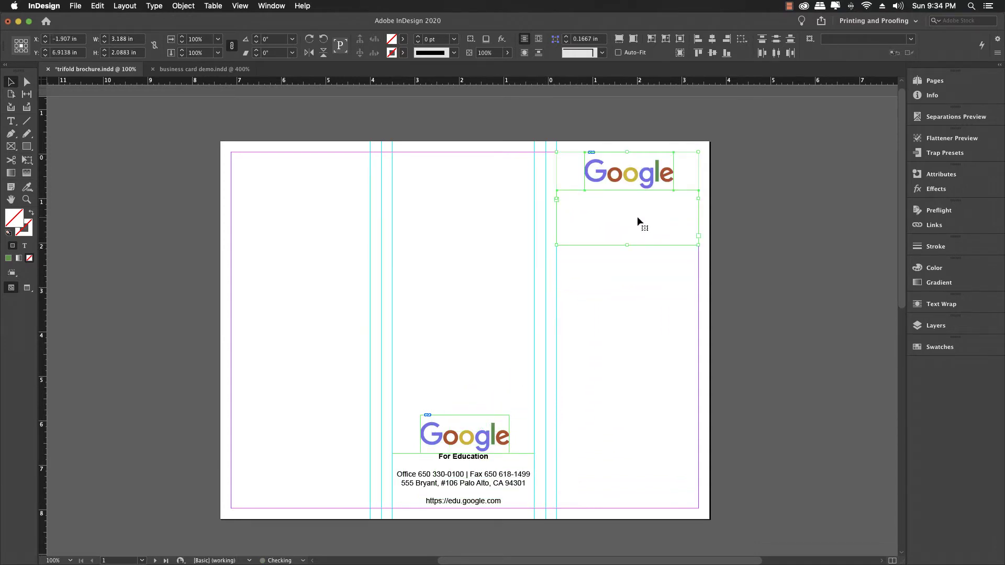
click(631, 297)
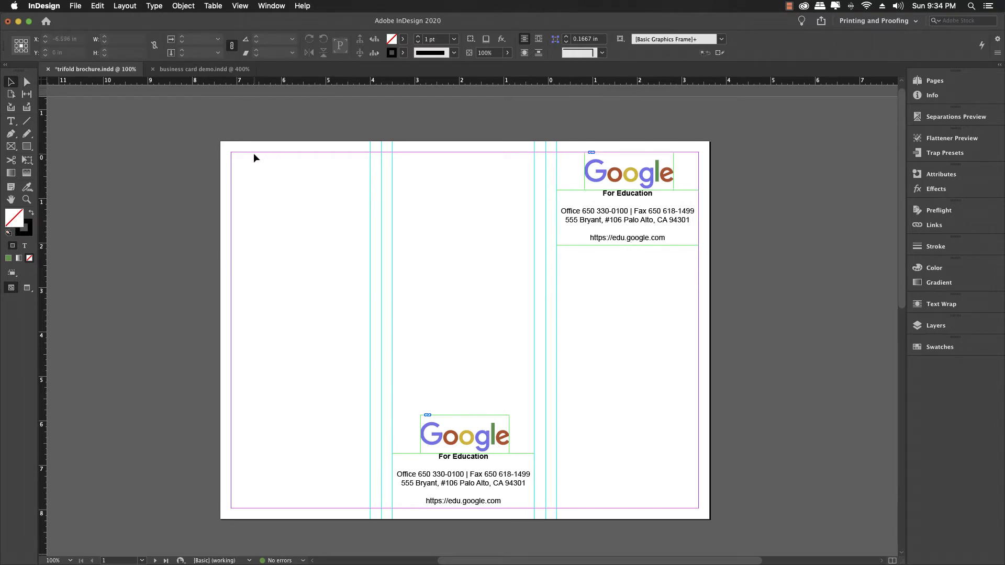
Delete the contact details below "For Education" in the duplicated text block and shorten its frame to fit the remaining line.
key(t)
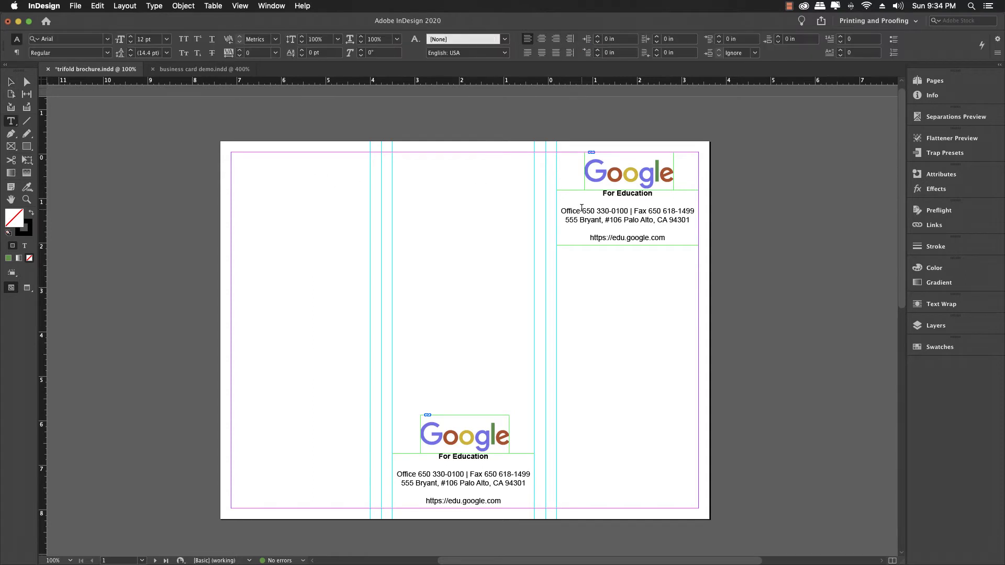
drag(559, 210, 666, 234)
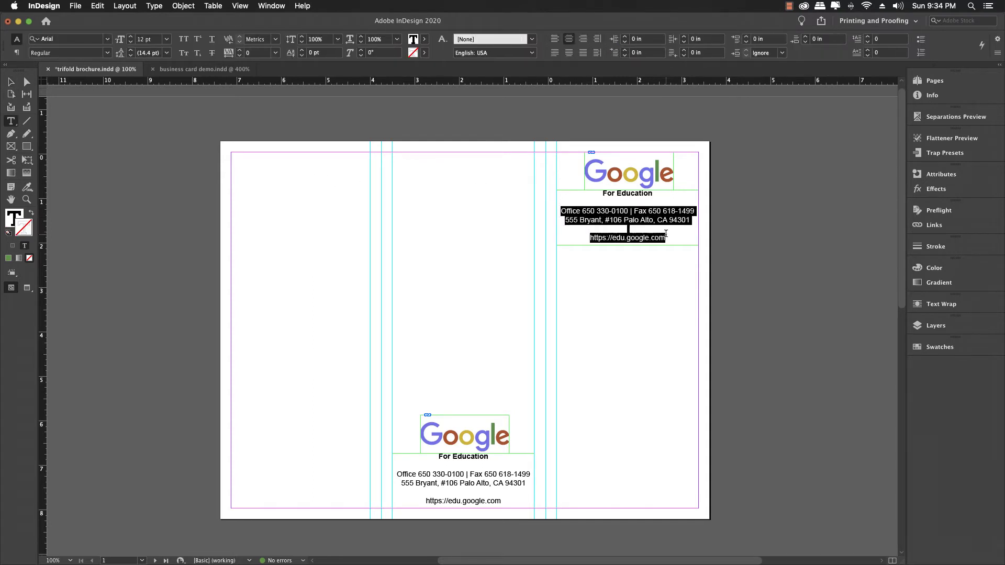
key(BackSpace)
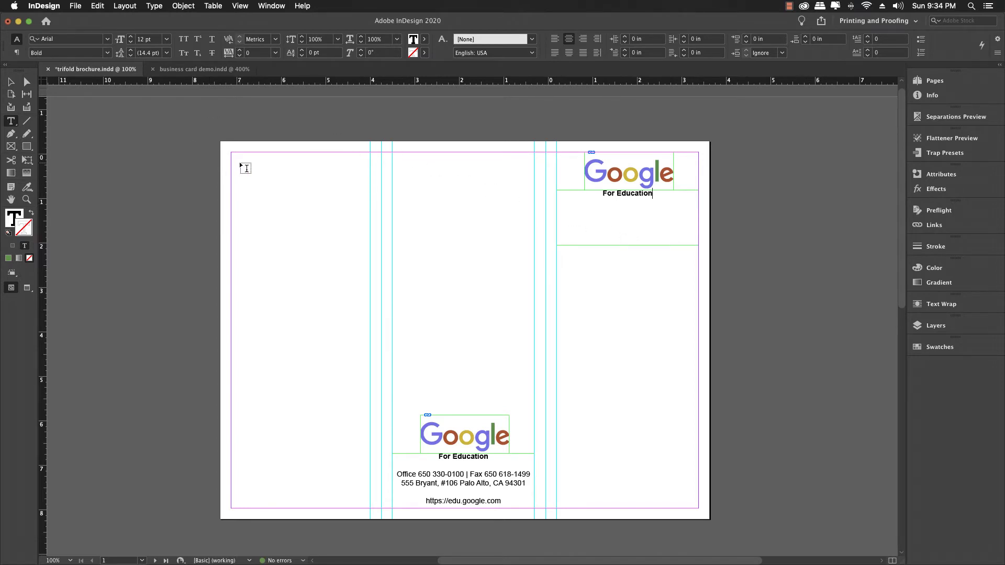
key(Escape)
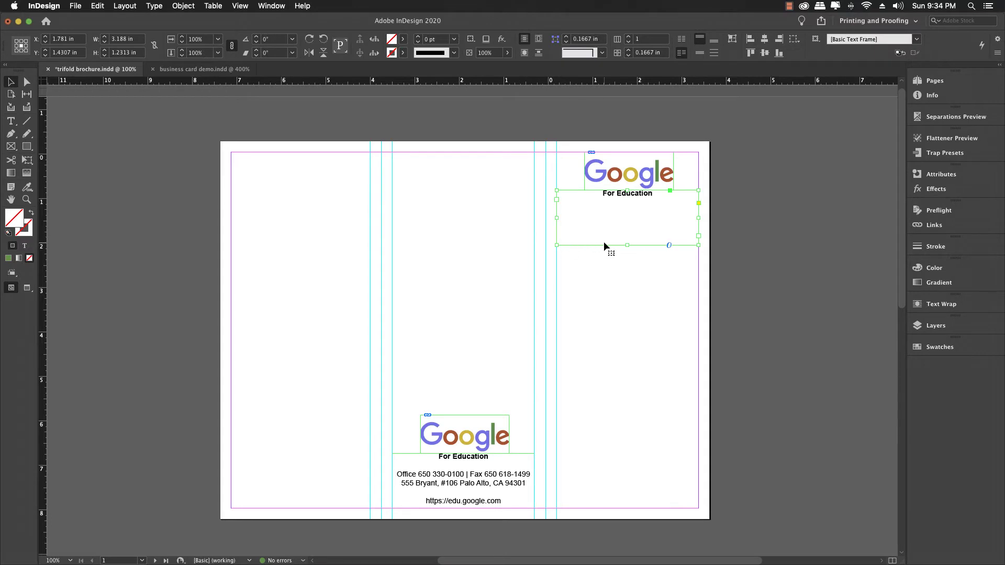
drag(627, 245, 630, 203)
click(628, 210)
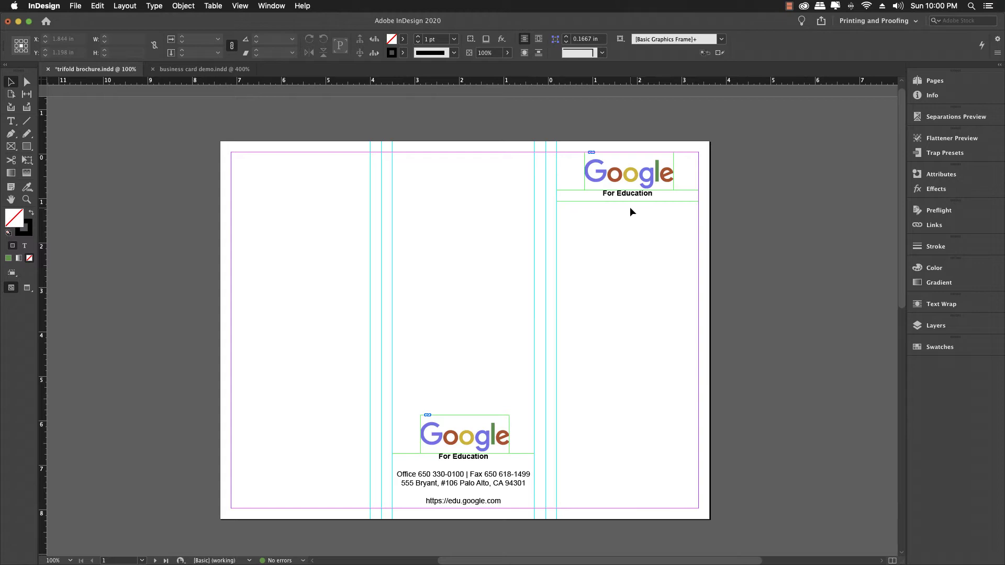
Check the G Suite page, switch to Finder, and preview the Trifold brochure folder's photos from children-593313.jpg through women-1209678.jpg.
key(super+Tab)
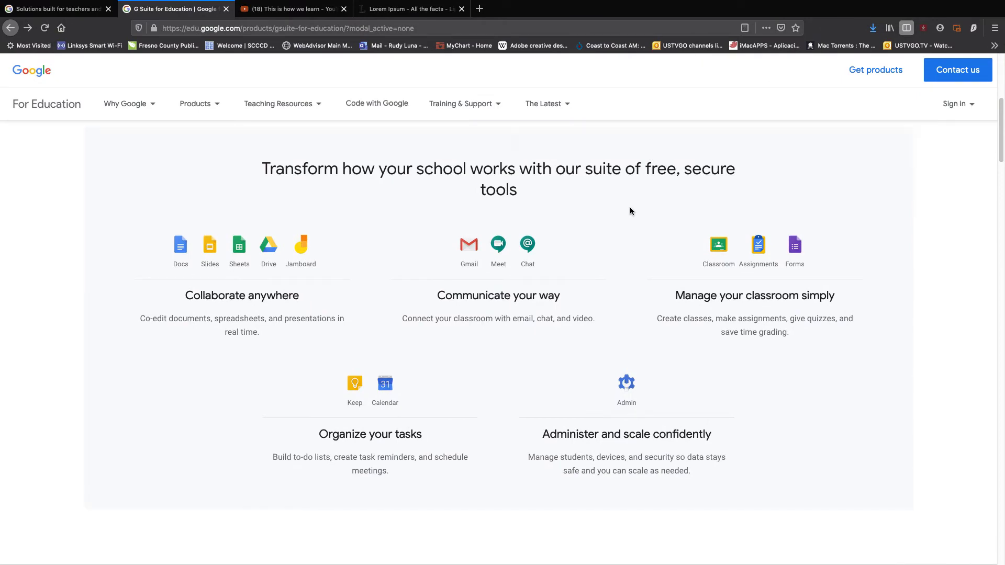
key(super+Tab)
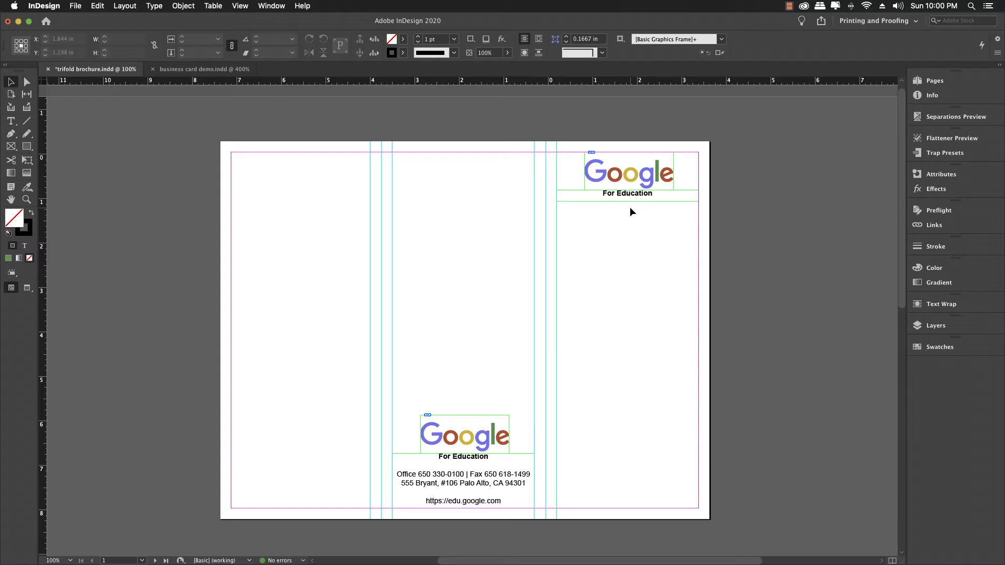
key(super+Tab)
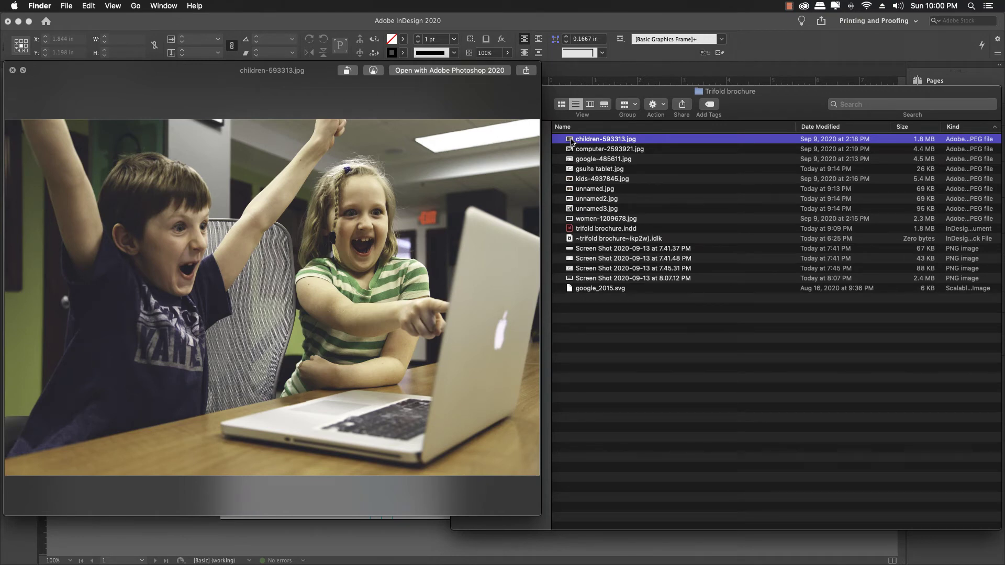
key(Down)
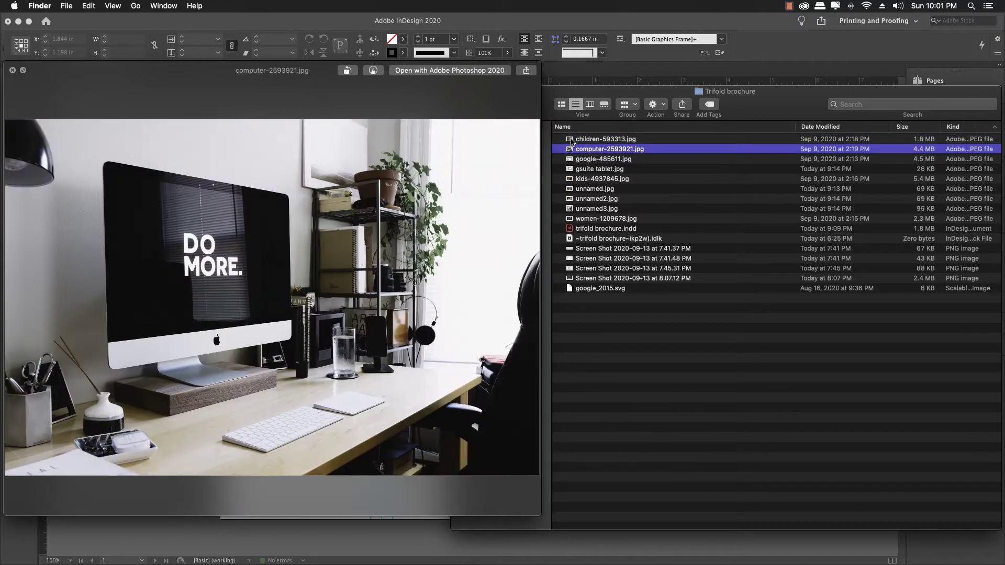
key(Down)
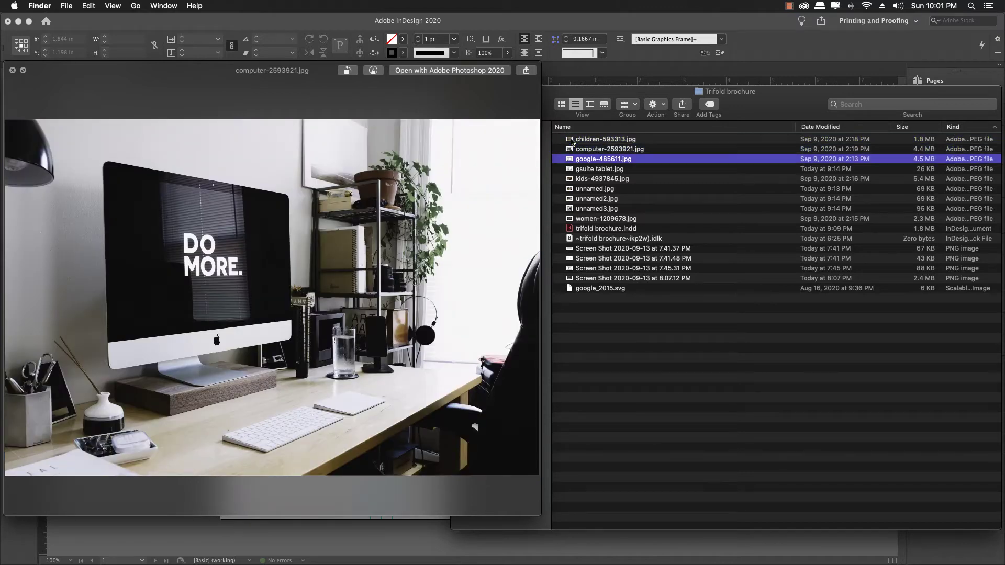
key(Down)
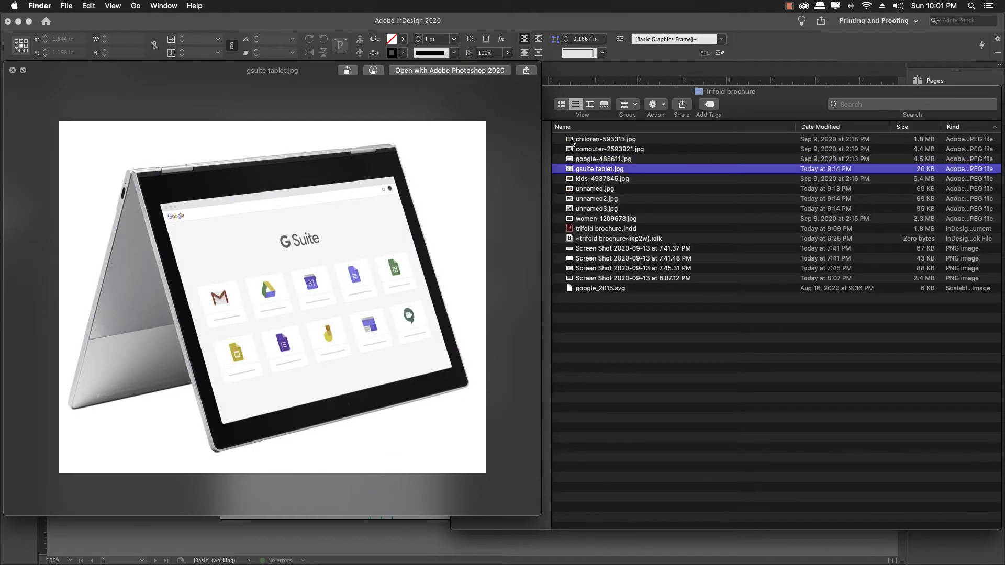
key(Down)
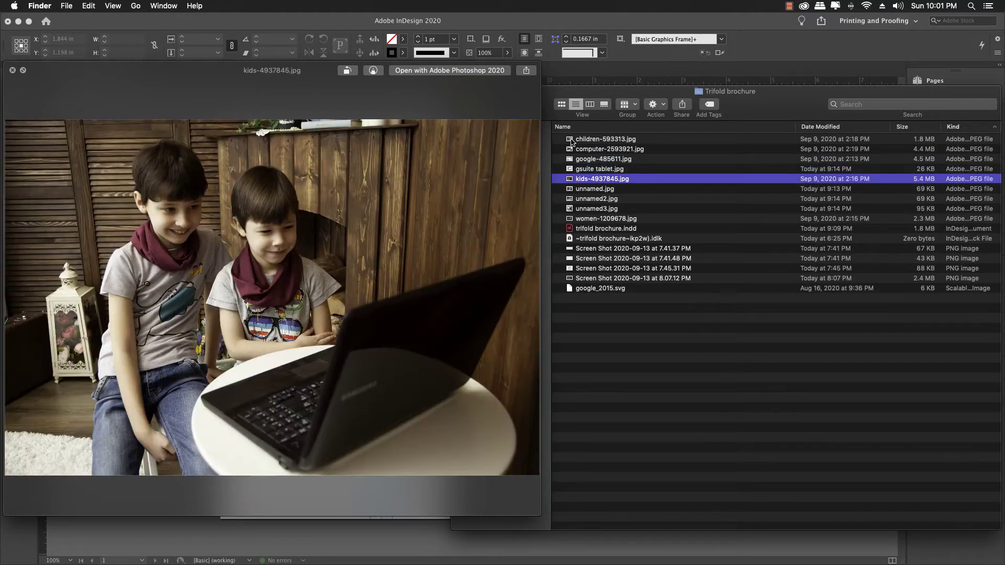
key(Down)
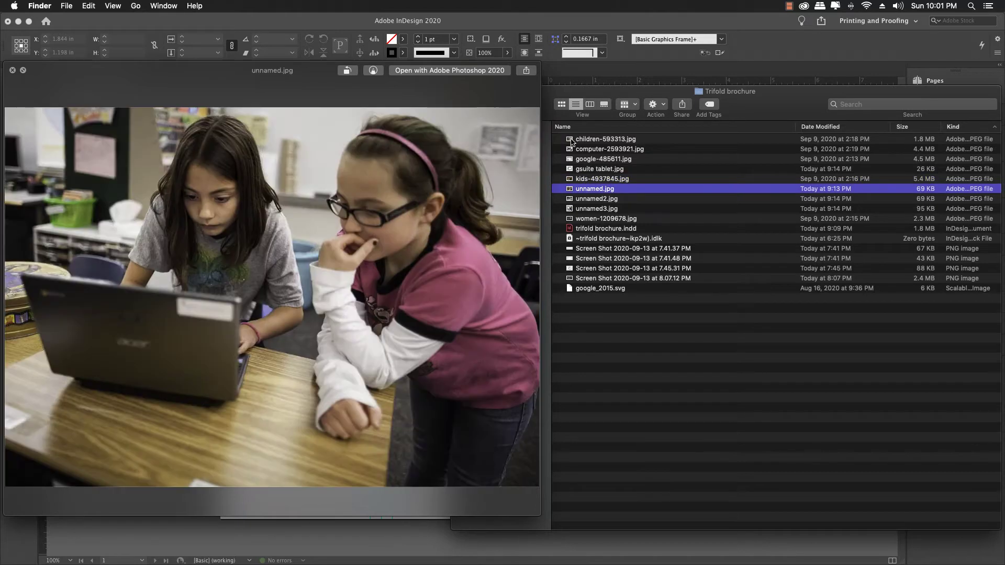
key(Down)
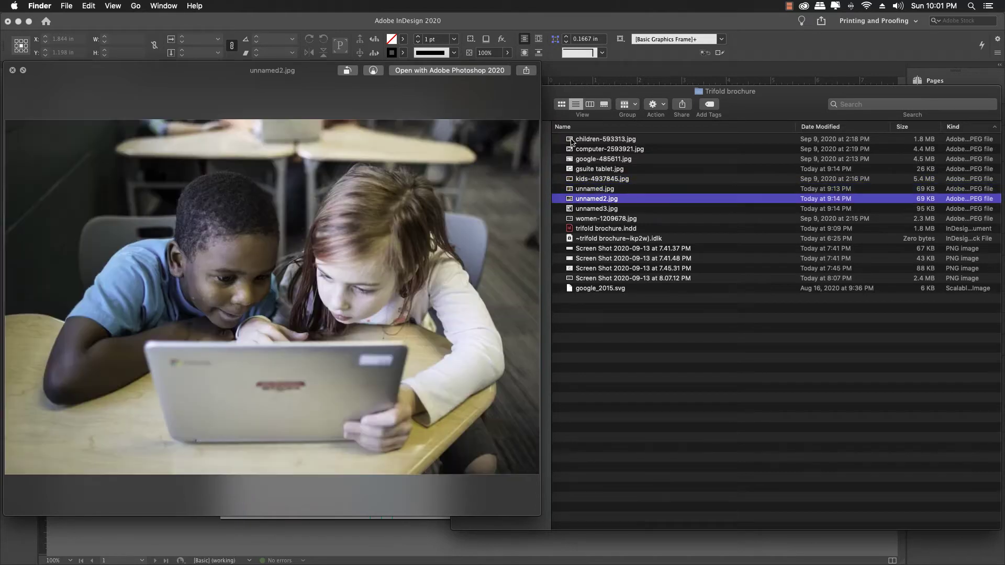
key(Down)
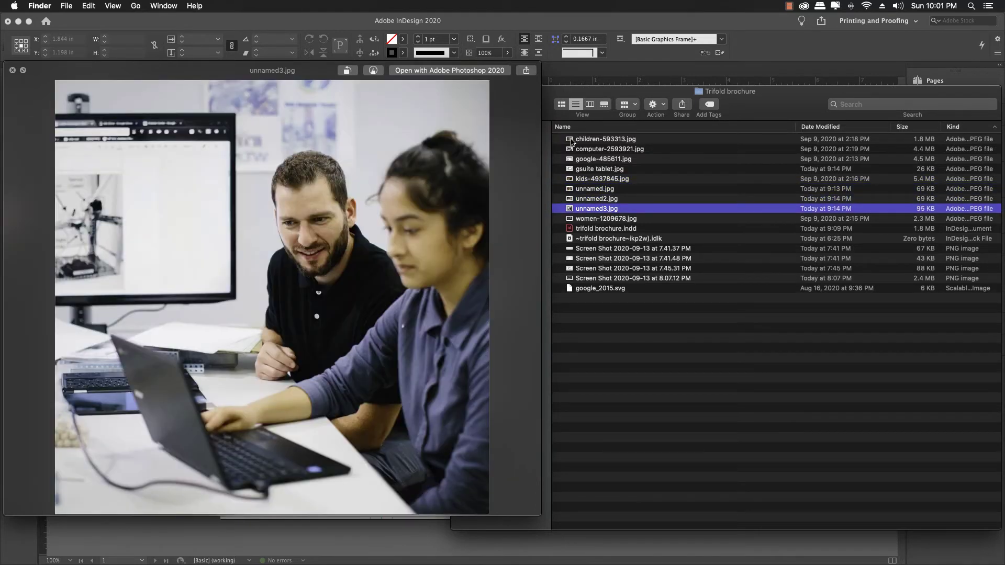
key(Down)
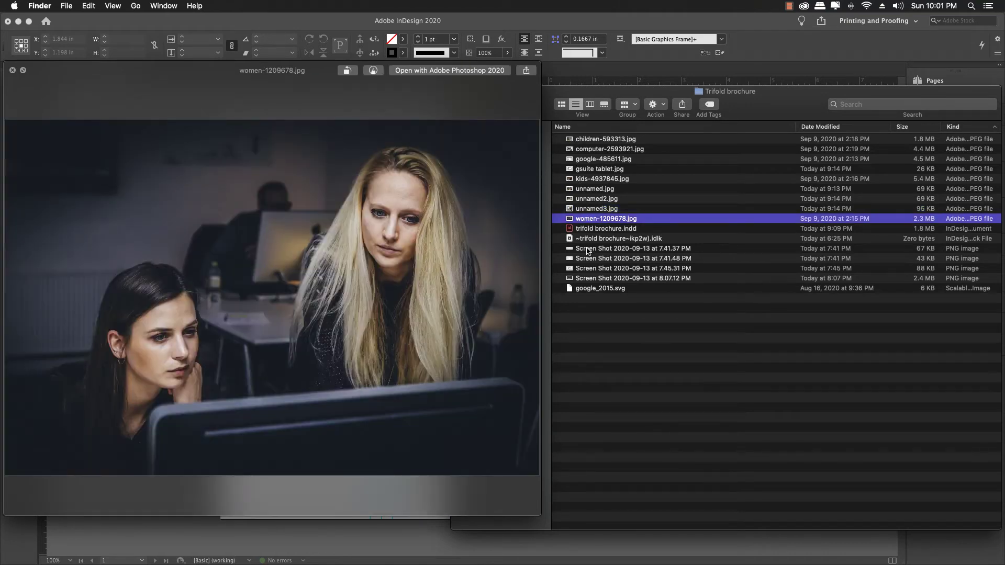
Preview the four Screen Shot PNG images in the Trifold brochure folder, and return to the browser's G Suite for Education page.
click(587, 249)
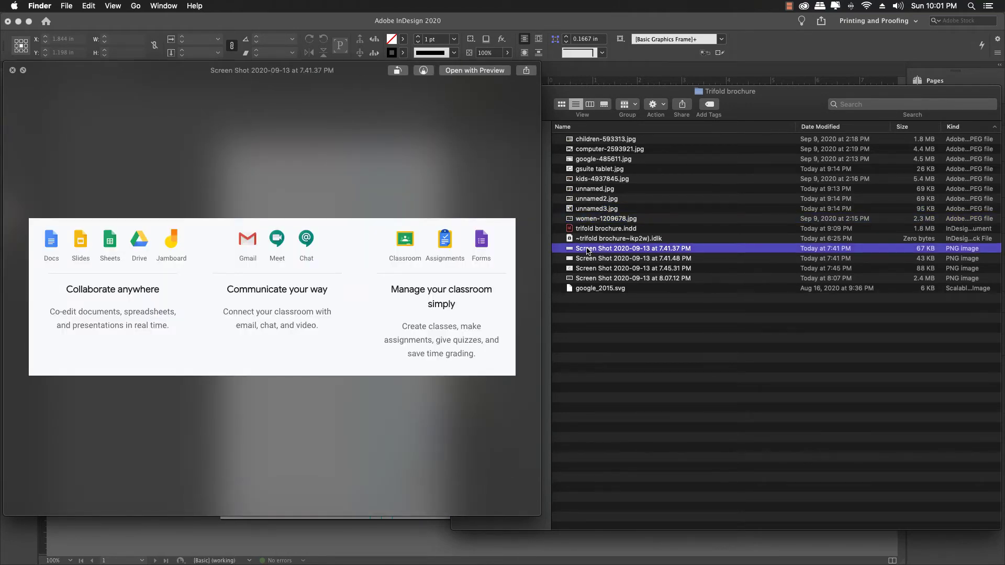
key(Down)
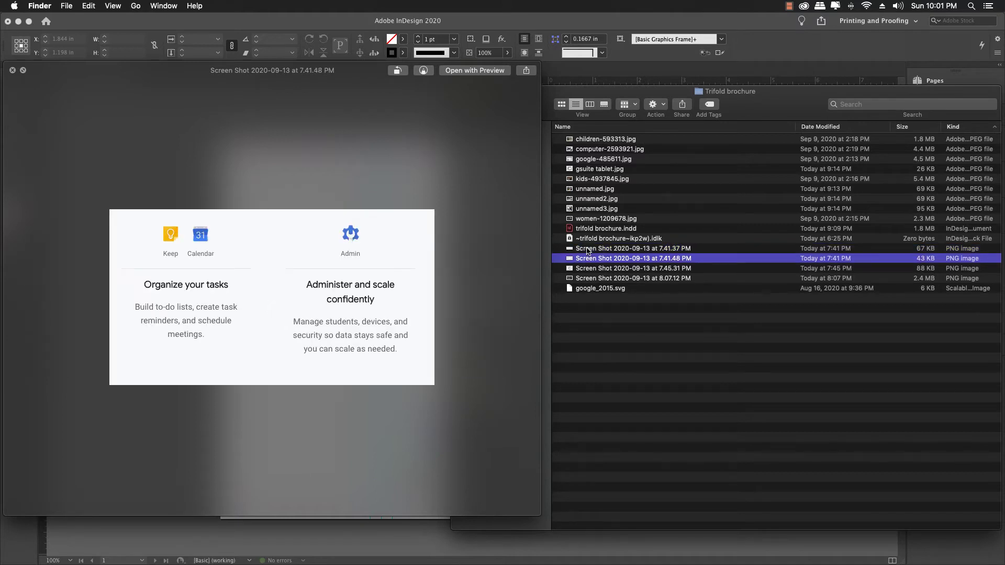
key(Down)
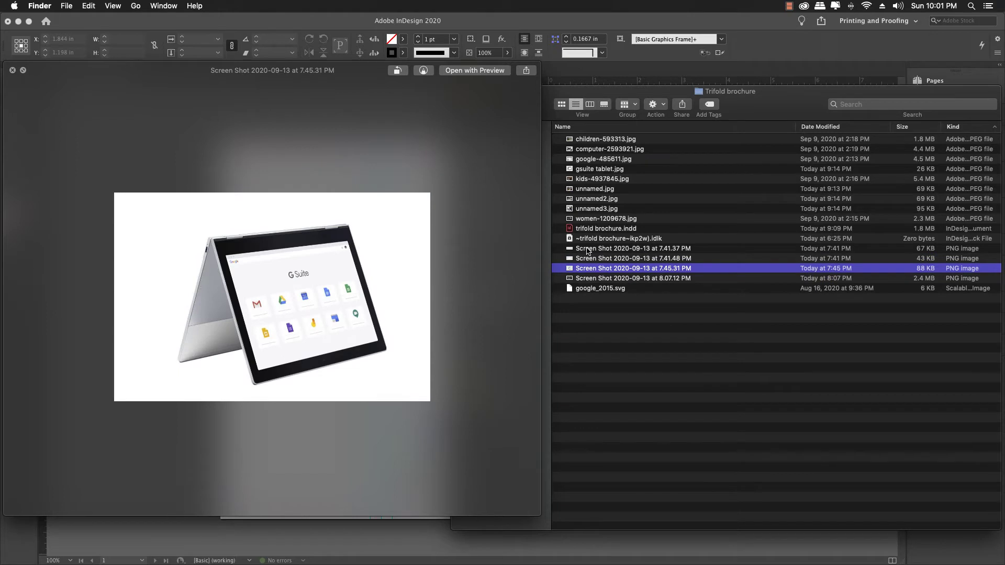
key(Down)
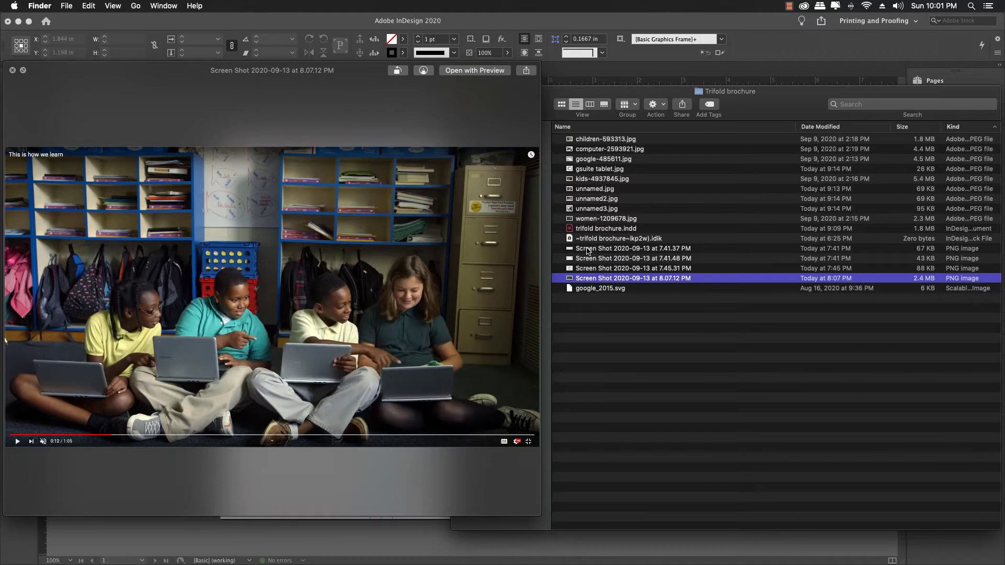
key(ctrl+Left)
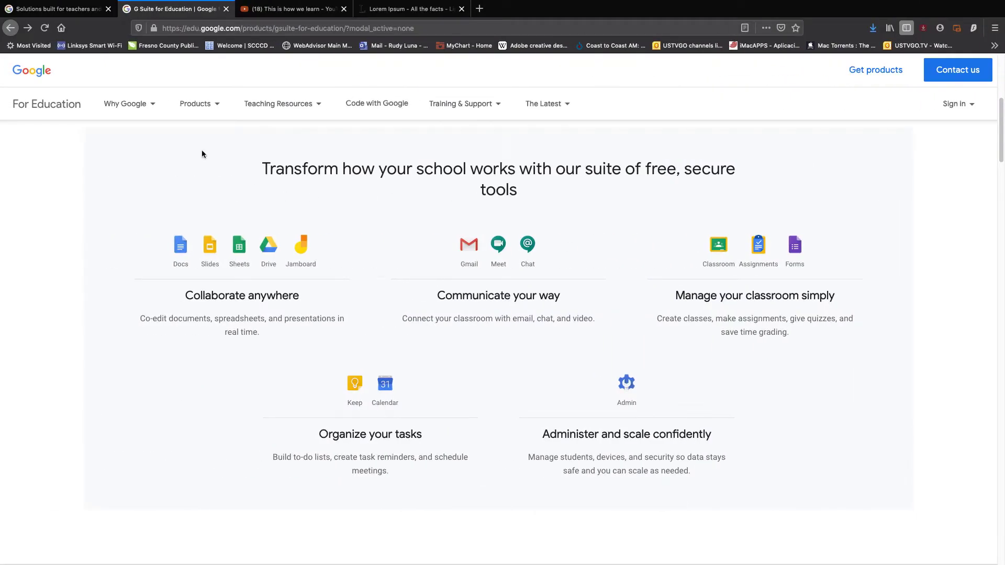
Check the Google for Education home page and the "This is how we learn" video, close the screenshot preview, and return to InDesign.
click(88, 10)
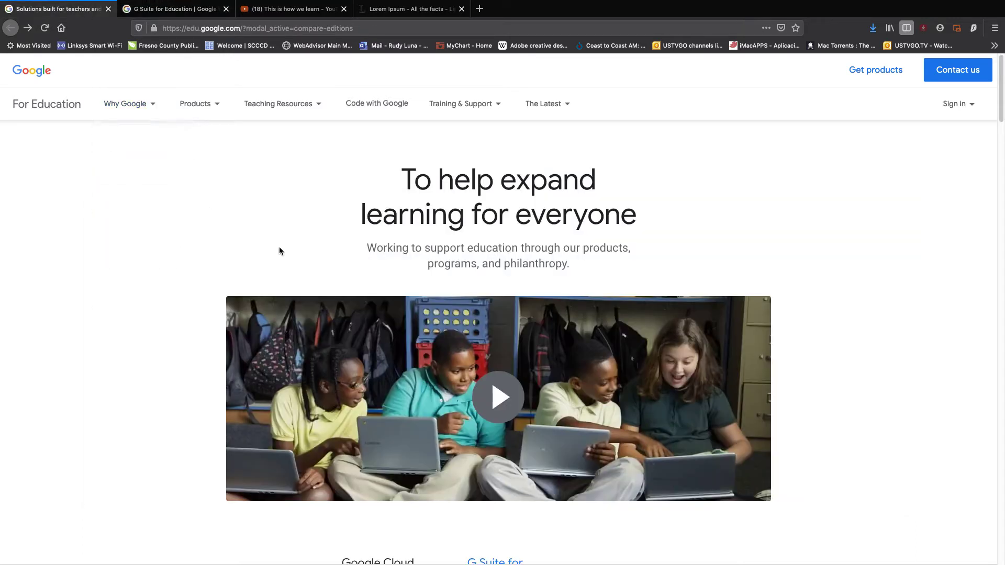
mouse_move(293, 9)
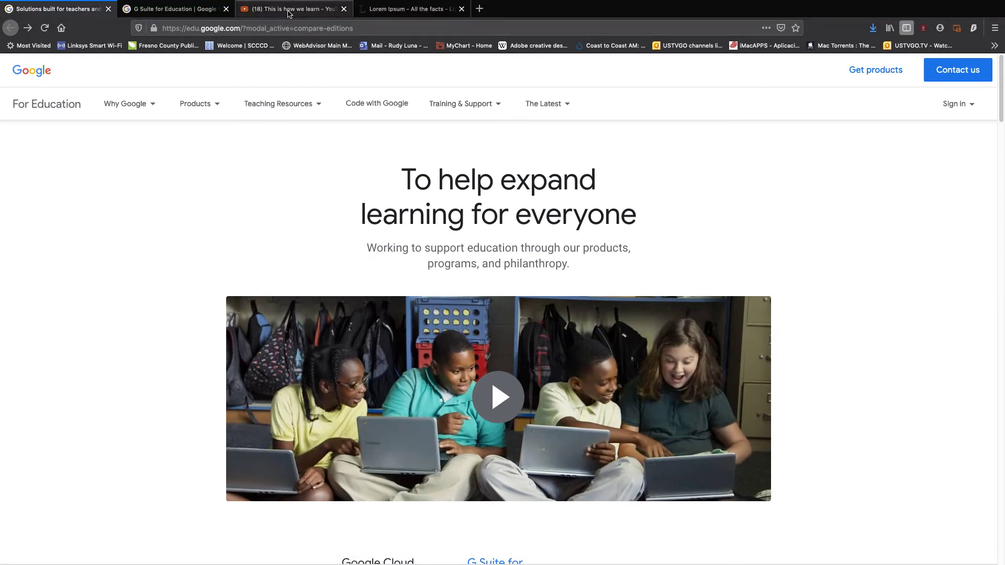
click(289, 12)
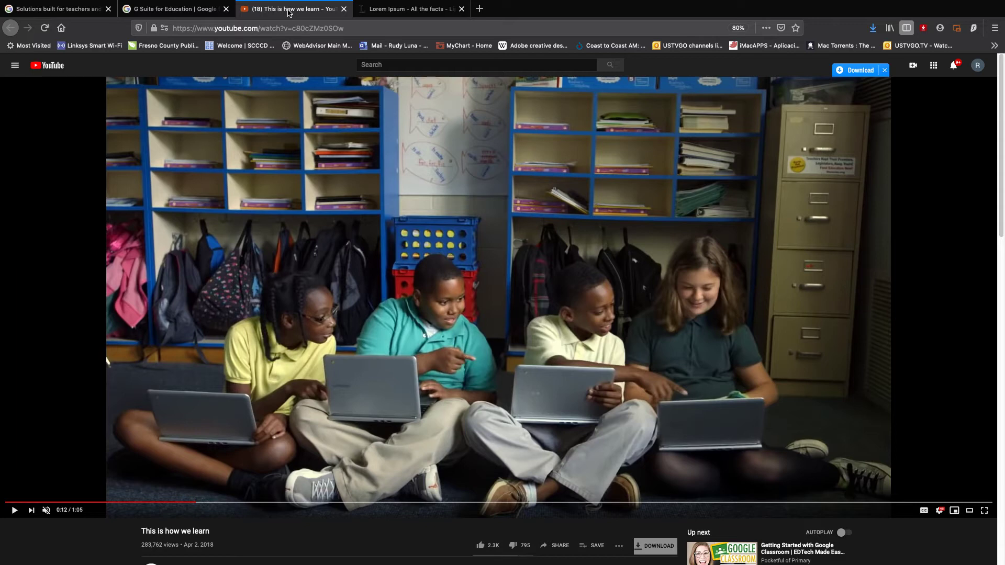
key(Escape)
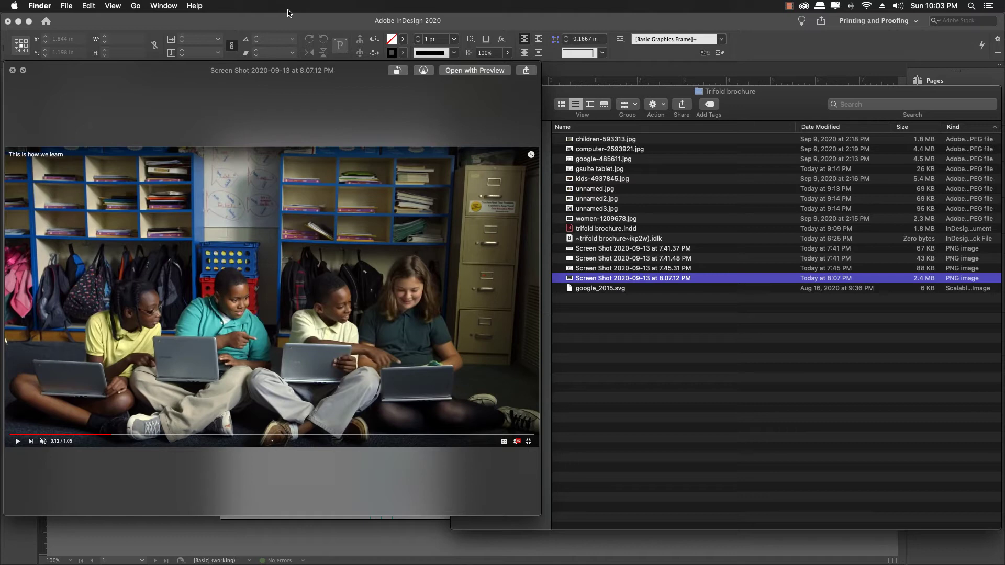
key(super+Tab)
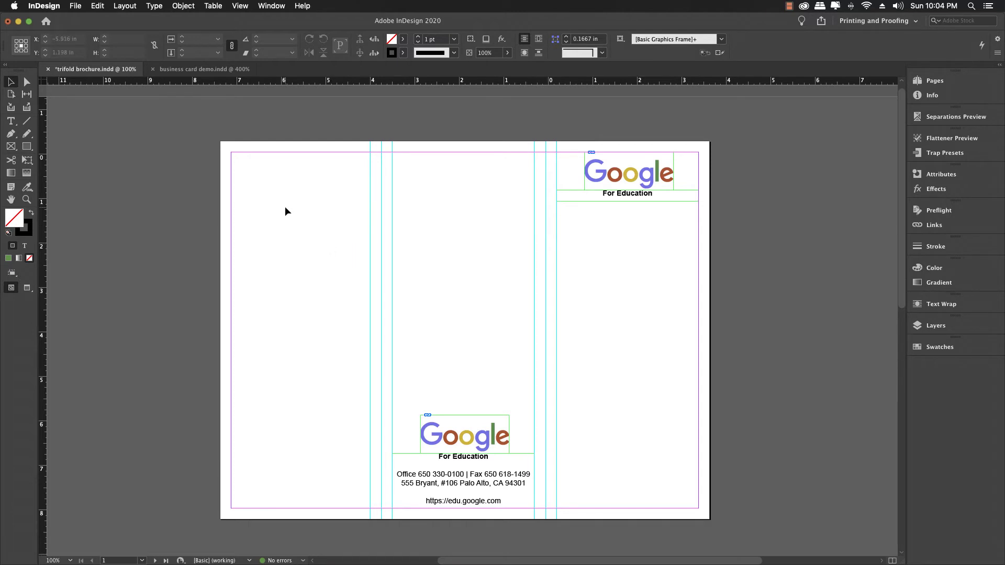
Open the Paragraph Styles and Character Styles panel group and place it beside the brochure page.
click(154, 5)
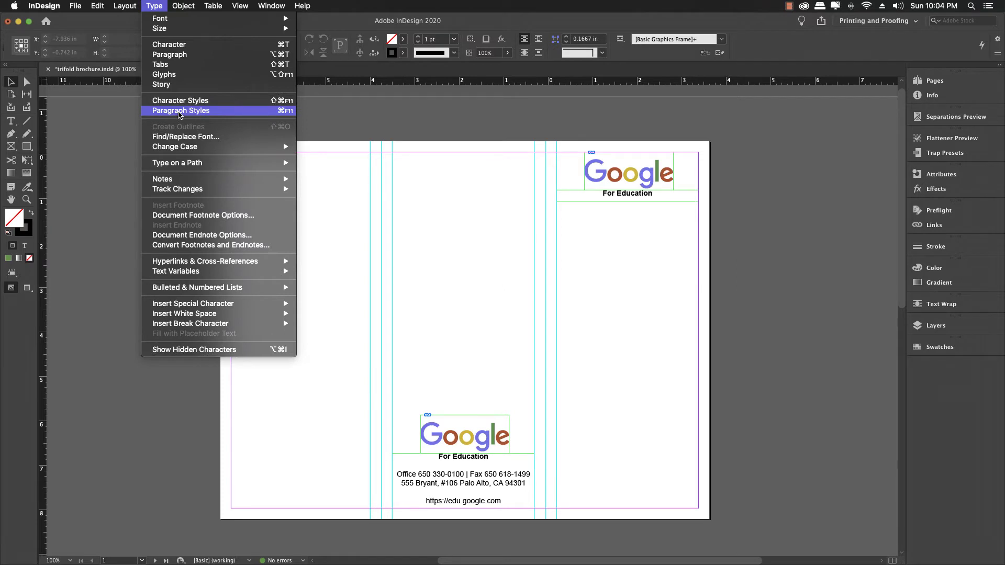
click(178, 112)
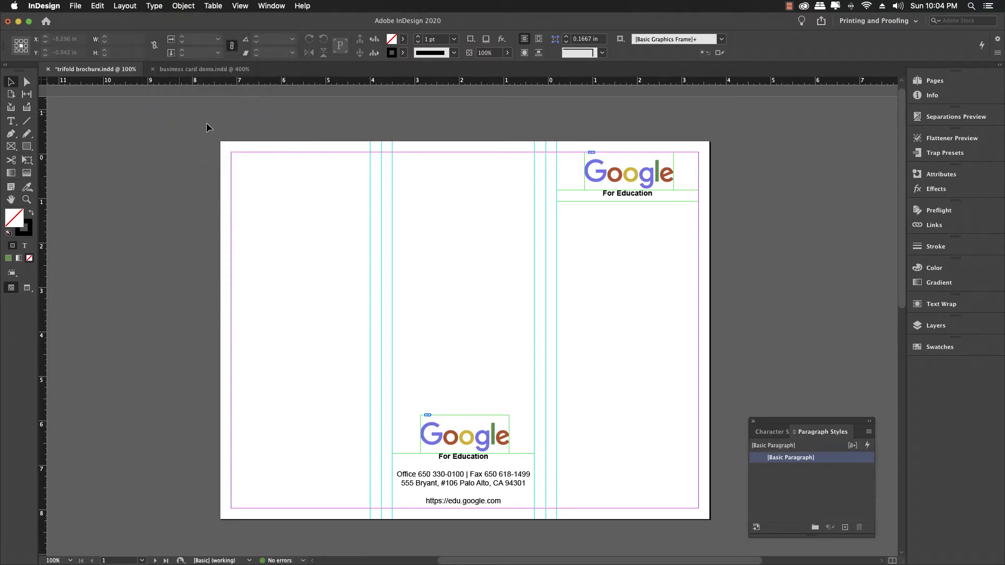
drag(792, 421, 766, 341)
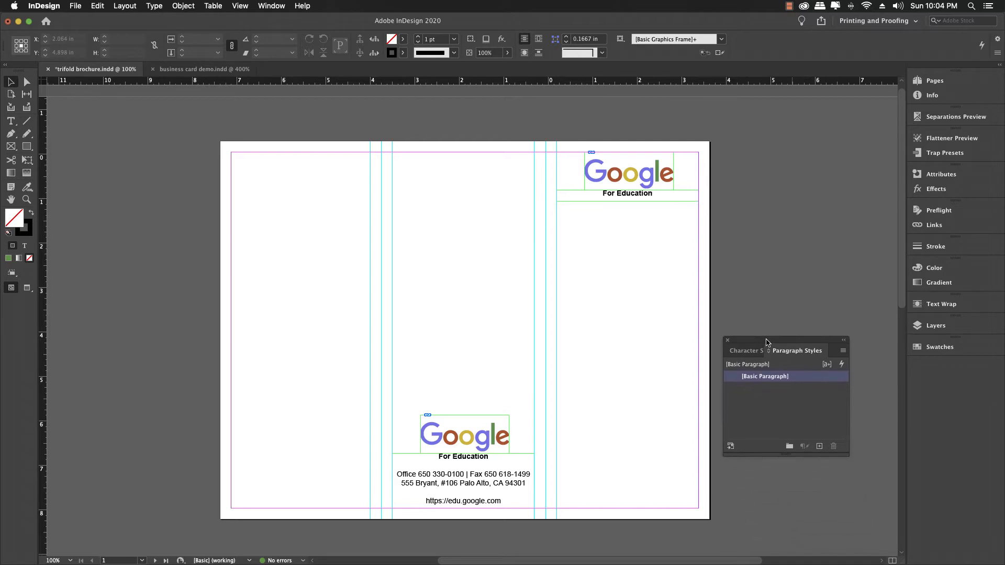
Separate the Character Styles panel from Paragraph Styles, regroup the two, and view each one.
click(751, 351)
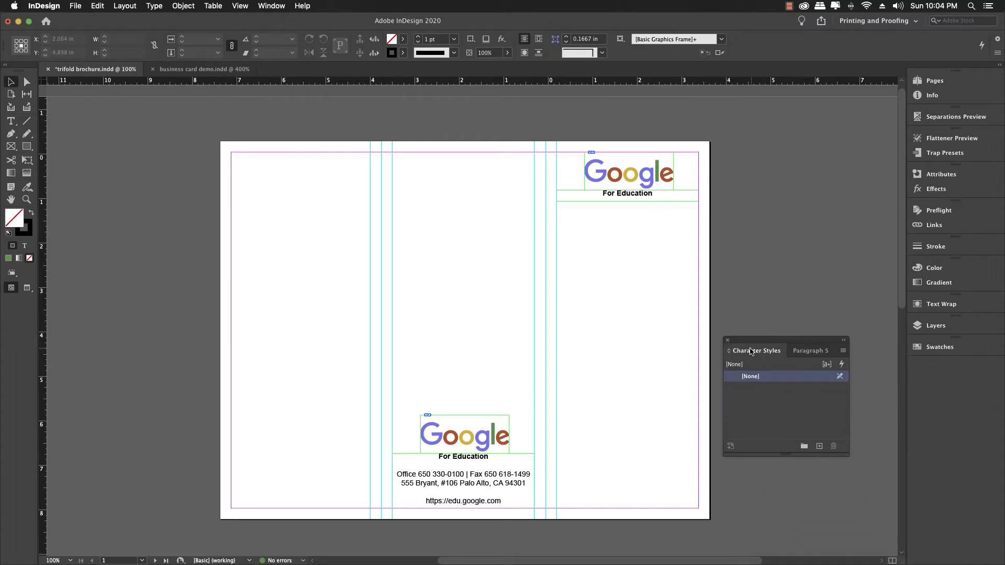
drag(750, 351, 757, 204)
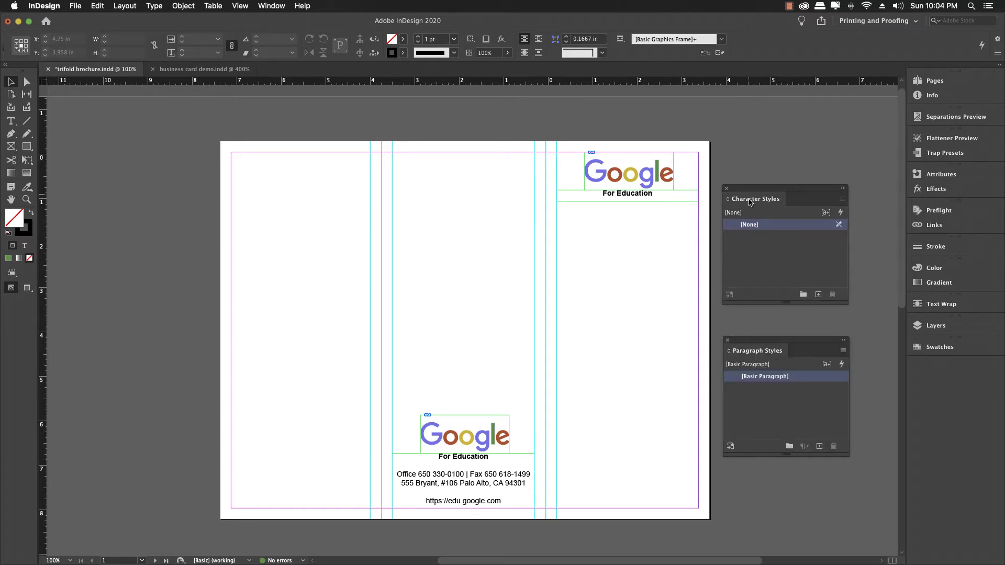
drag(749, 199, 739, 357)
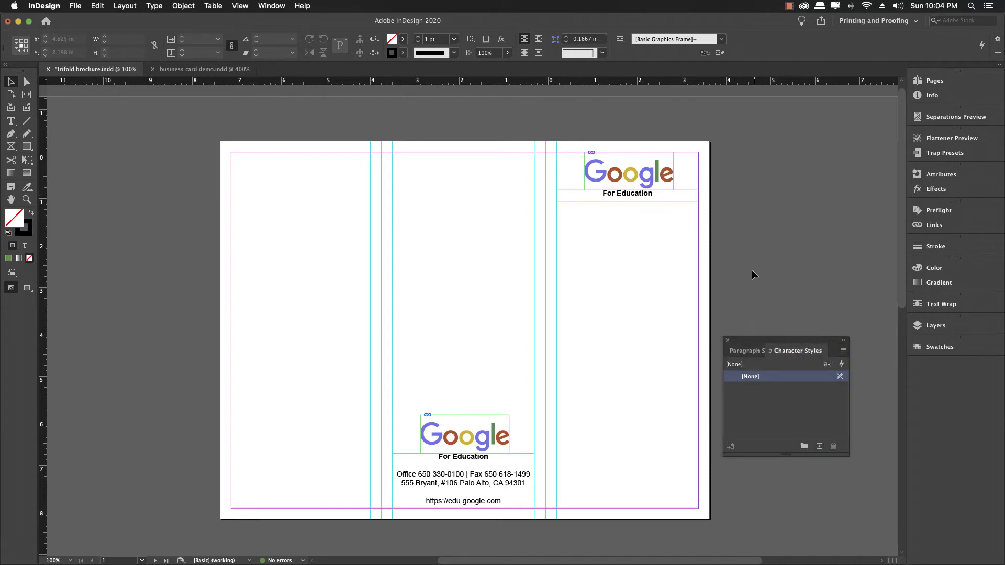
click(756, 352)
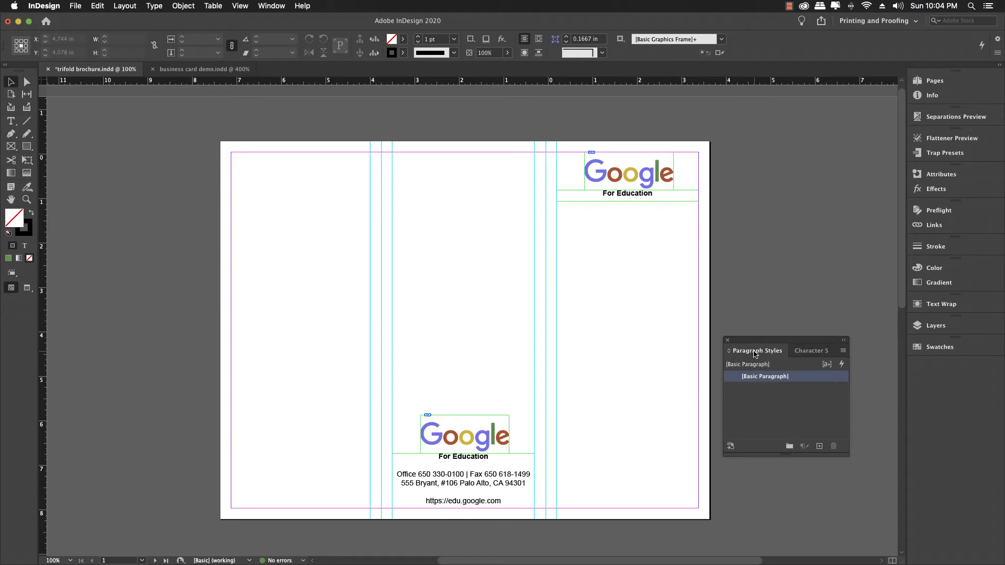
click(799, 354)
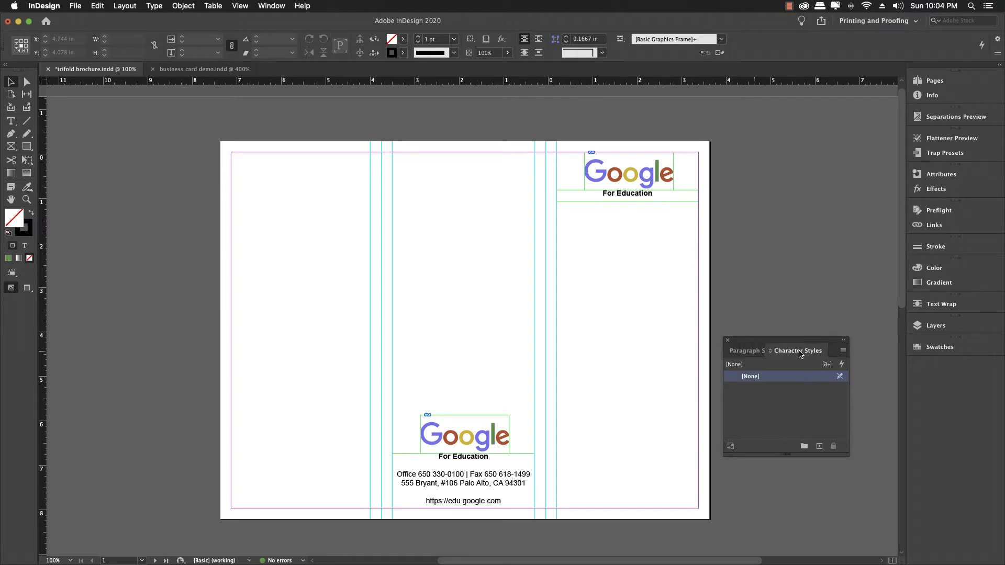
click(755, 354)
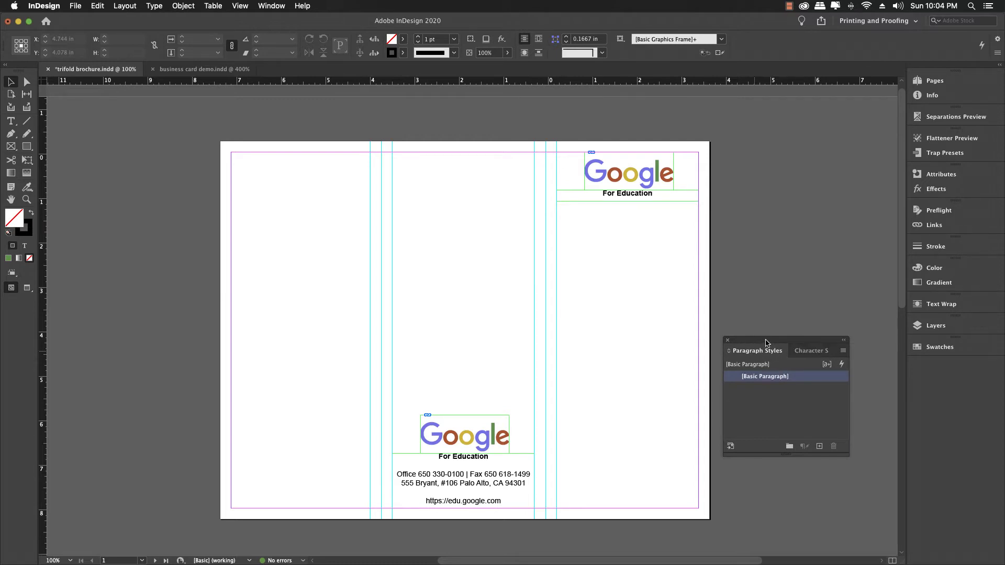
Dock the Paragraph Styles and Character Styles group below Swatches and view both docked panels.
drag(777, 344, 942, 371)
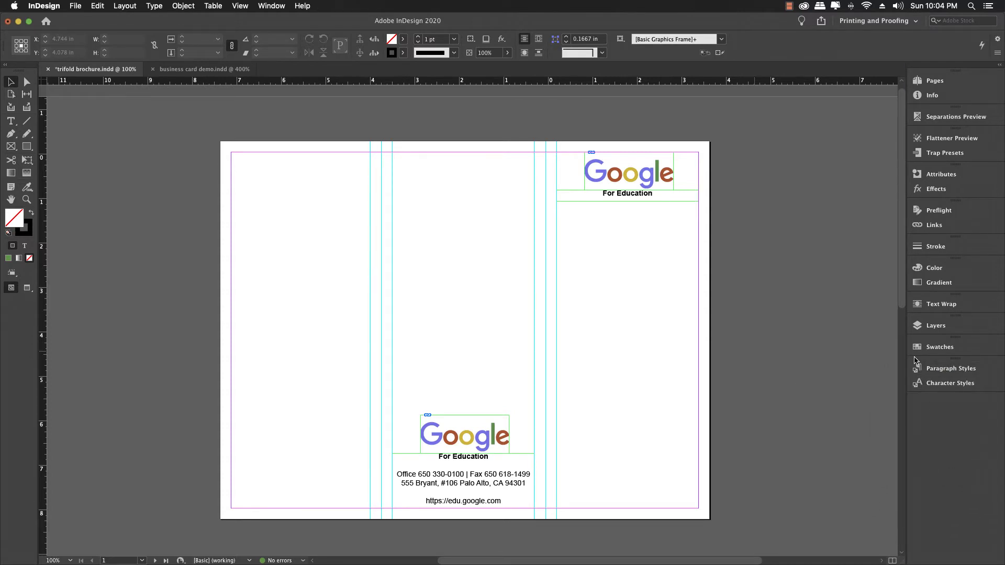
click(917, 369)
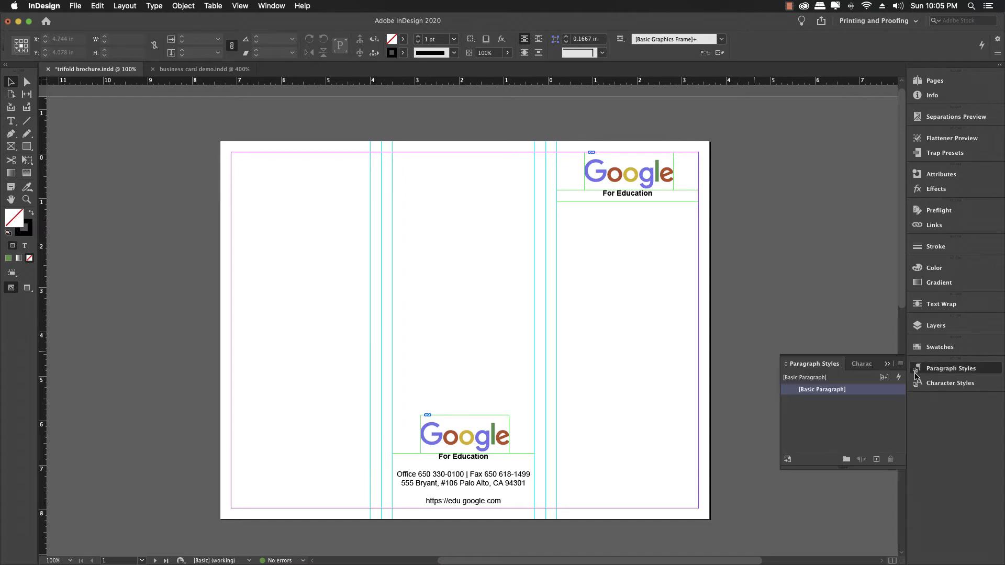
click(859, 365)
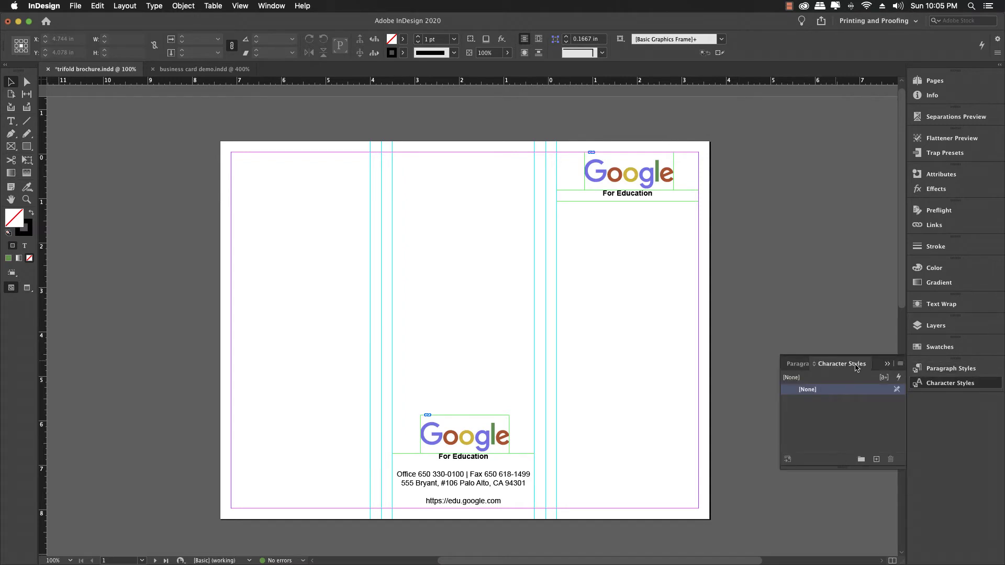
click(799, 364)
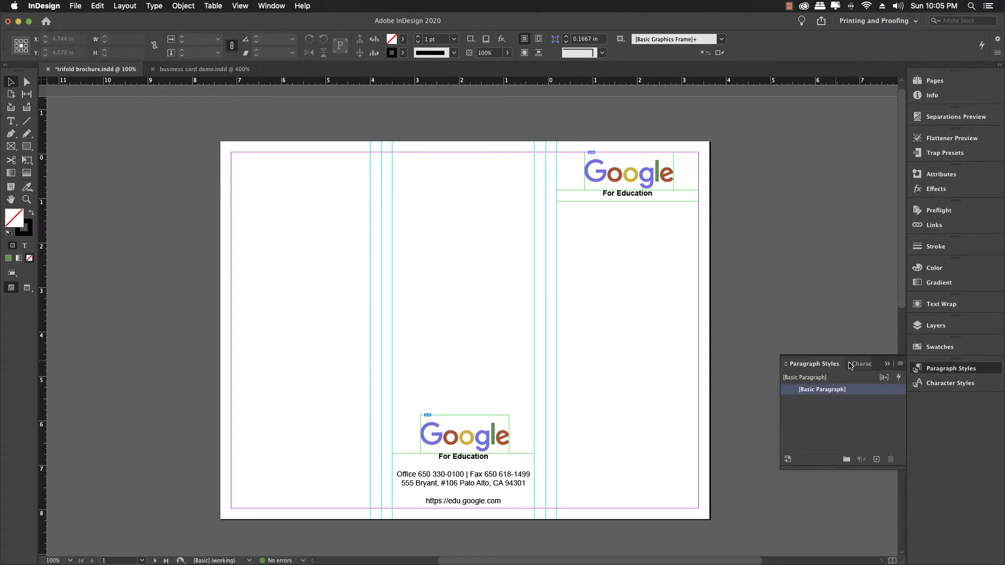
Undock the collapsed Paragraph Styles and Character Styles group, float it beside the page, and leave Paragraph Styles expanded.
drag(943, 361, 751, 262)
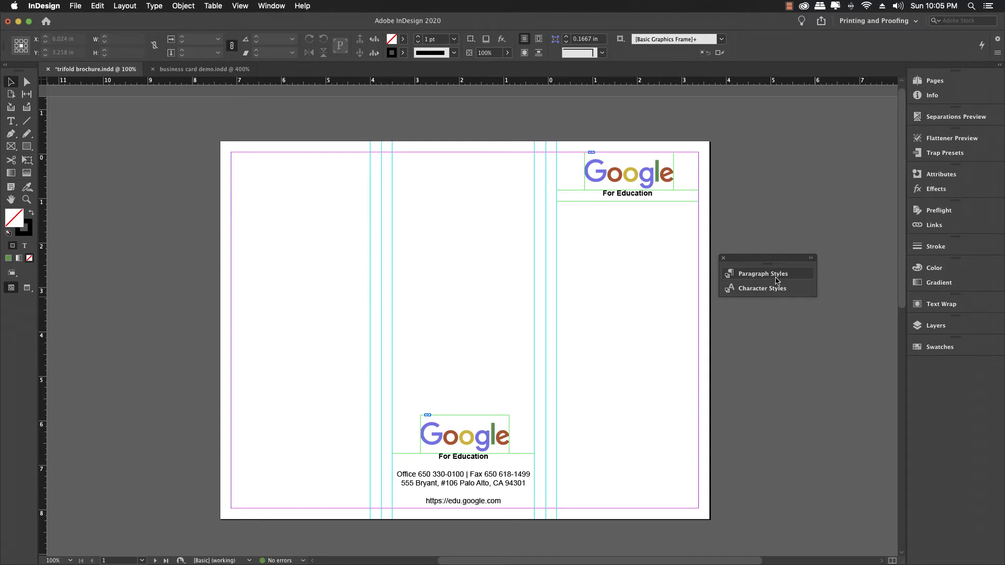
click(759, 273)
drag(756, 262, 791, 299)
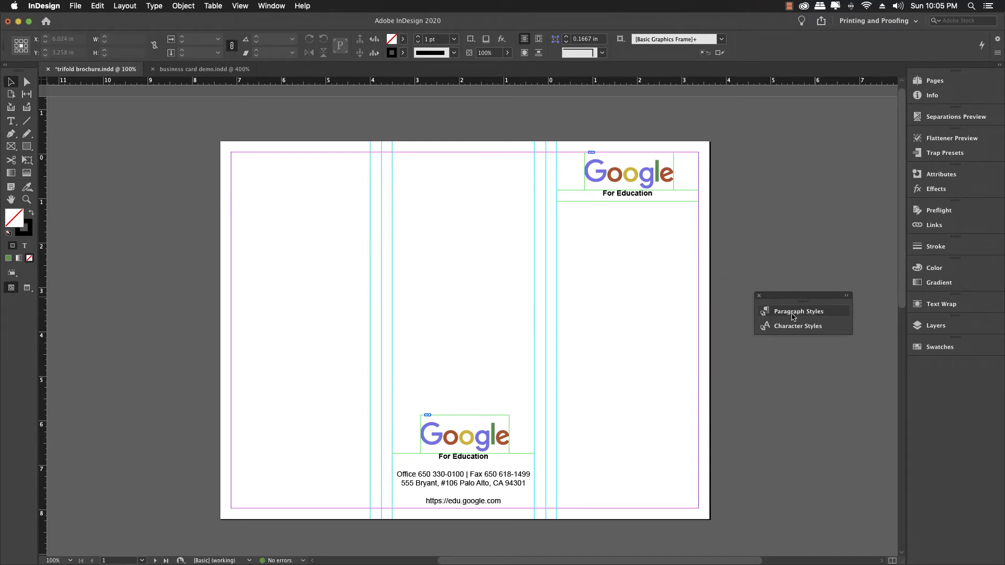
click(793, 315)
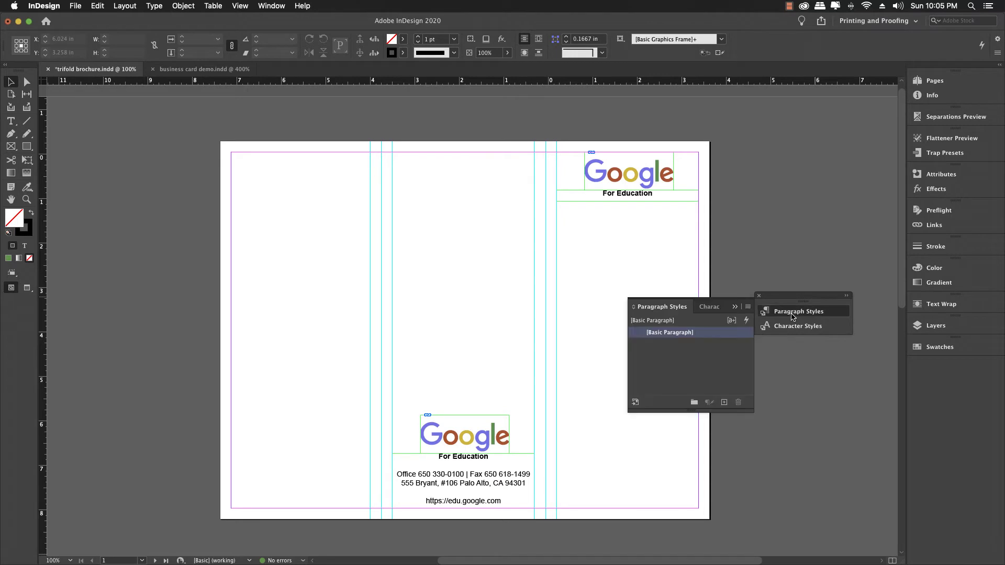
click(792, 327)
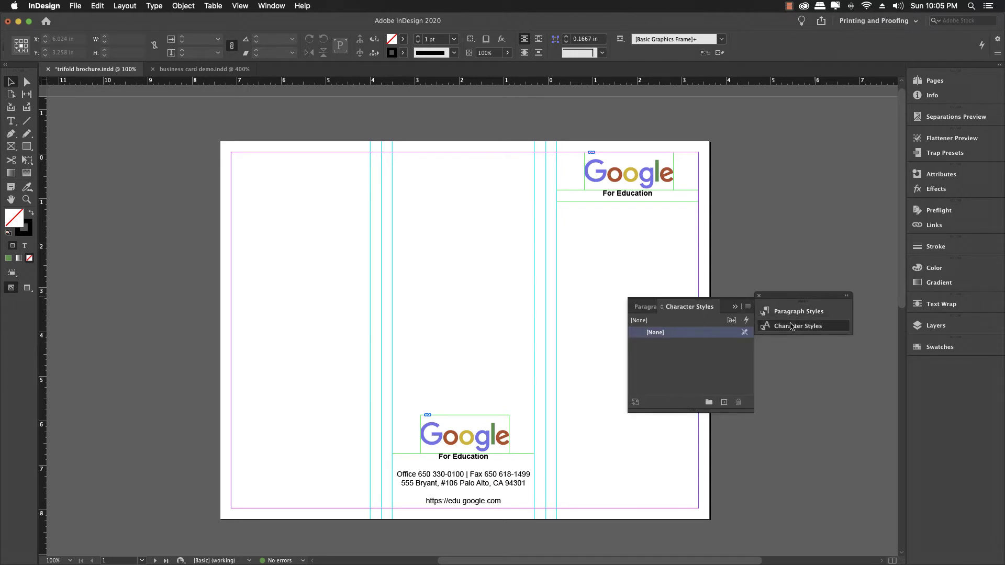
click(793, 314)
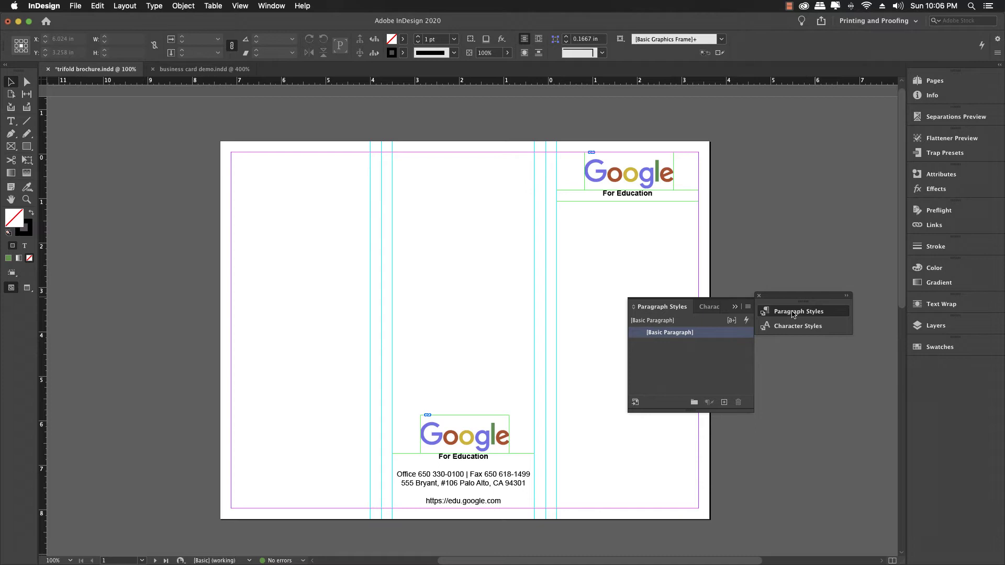
click(790, 327)
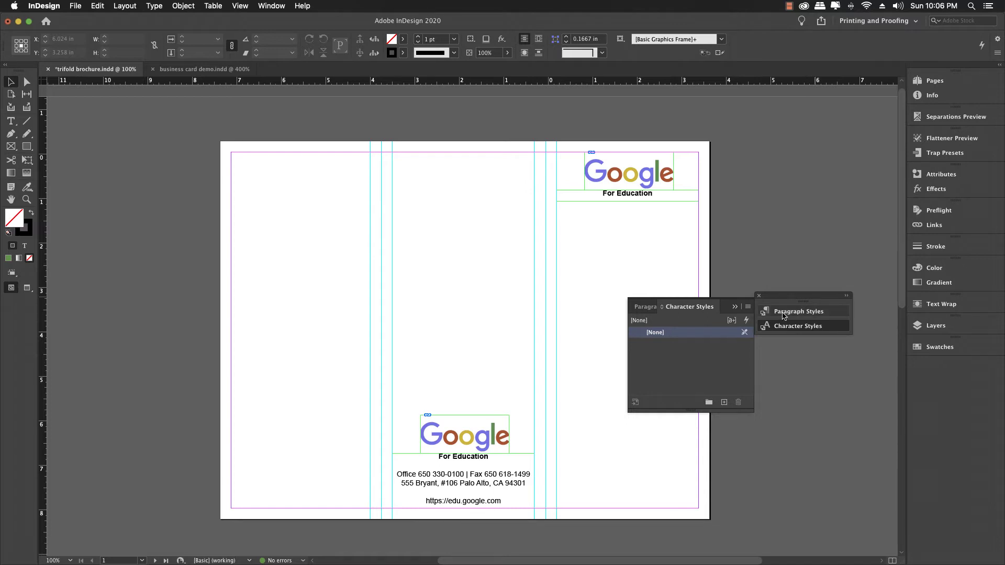
click(784, 314)
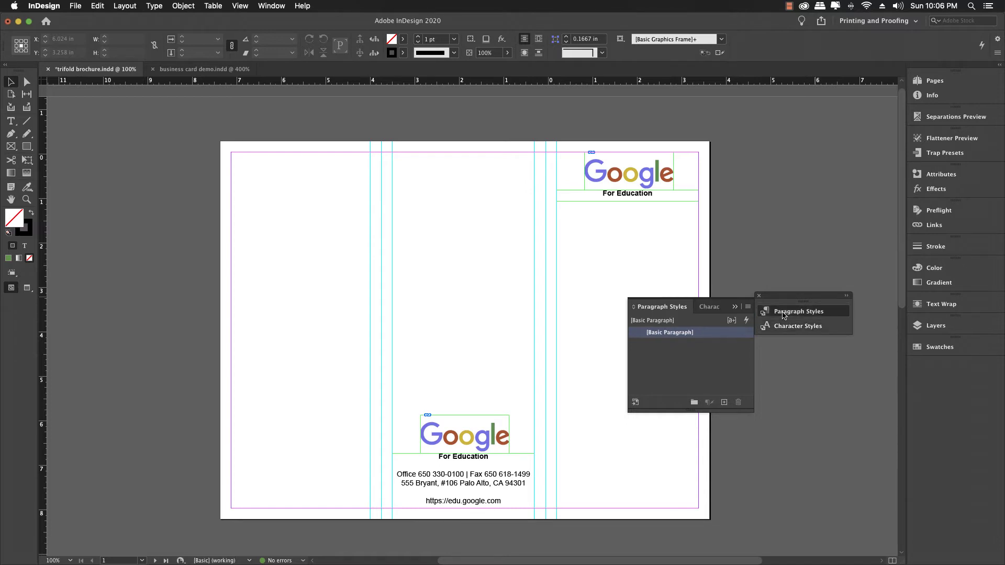
Create a new paragraph style from the office and fax line in the middle panel and open the style's options.
double_click(444, 484)
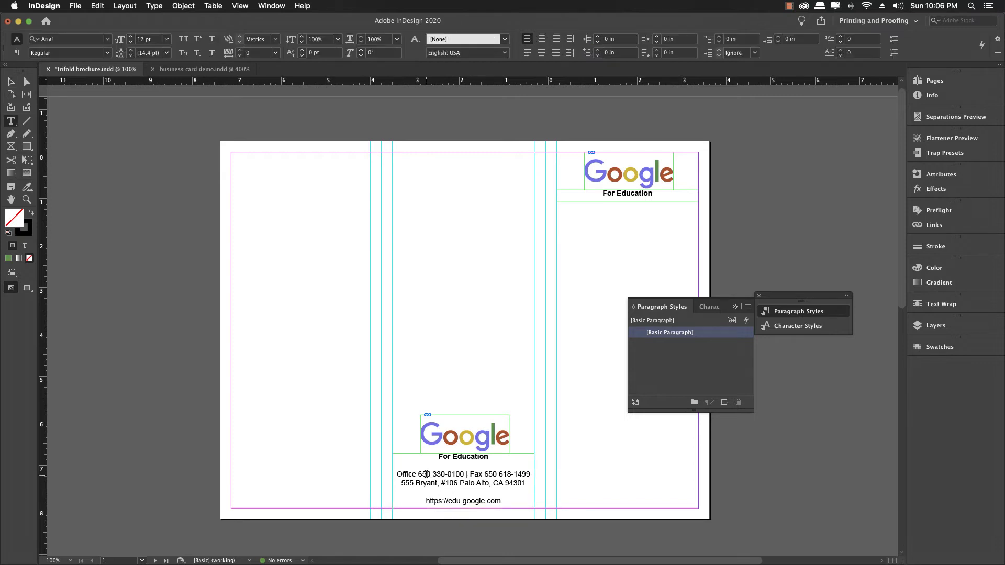
triple_click(426, 474)
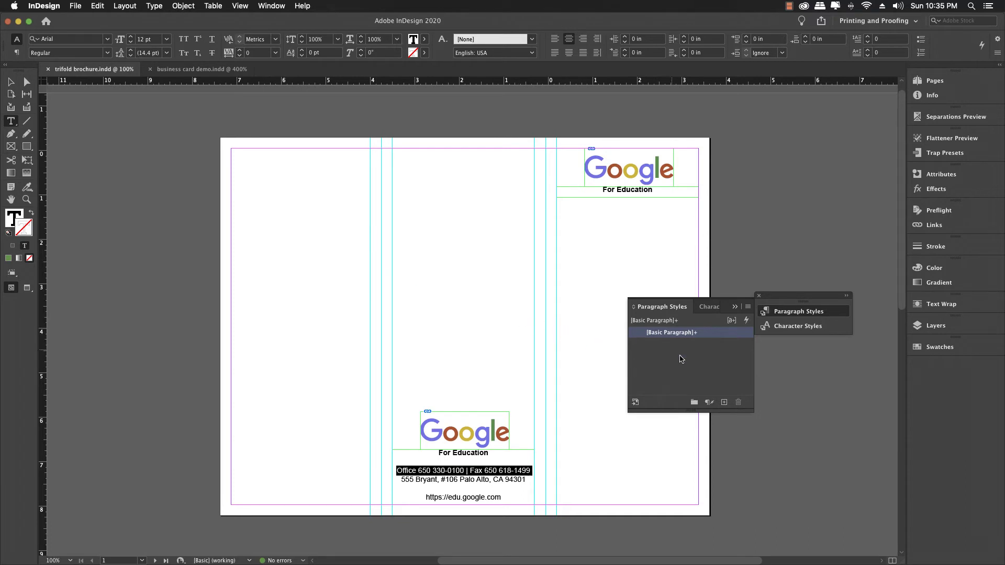
click(723, 403)
double_click(666, 345)
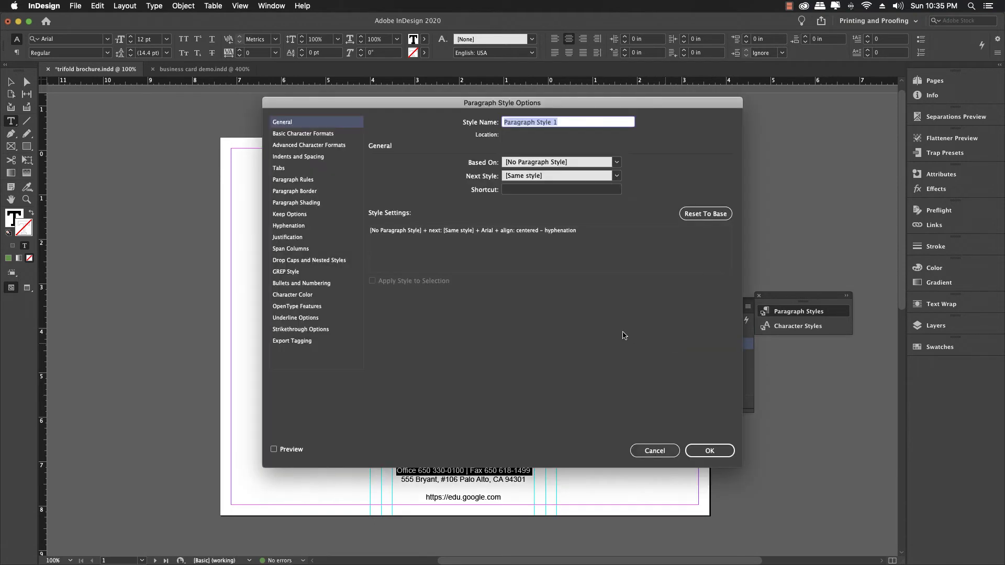
Examine the new paragraph style's basic character, advanced character, and indents and spacing settings.
drag(417, 109, 556, 213)
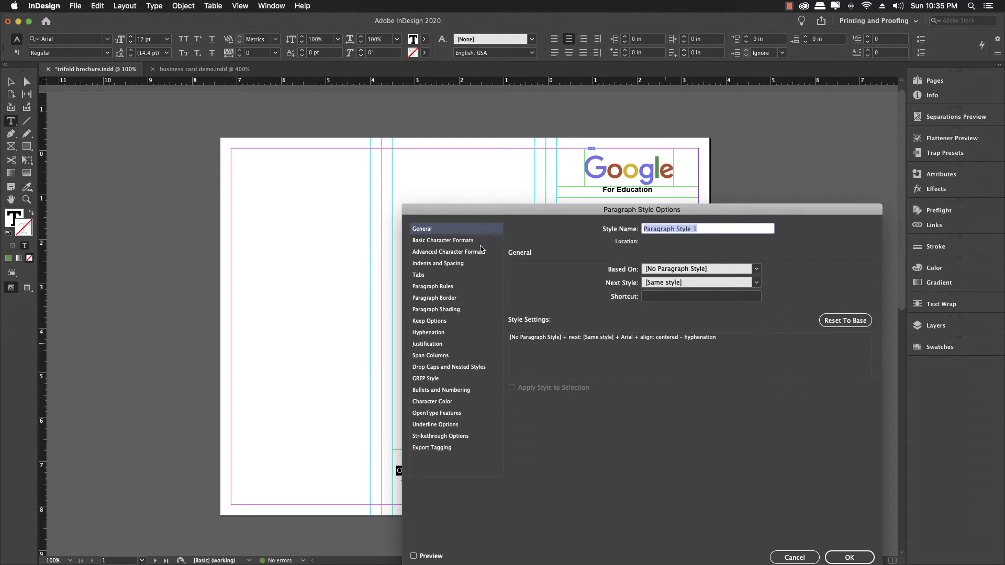
click(417, 241)
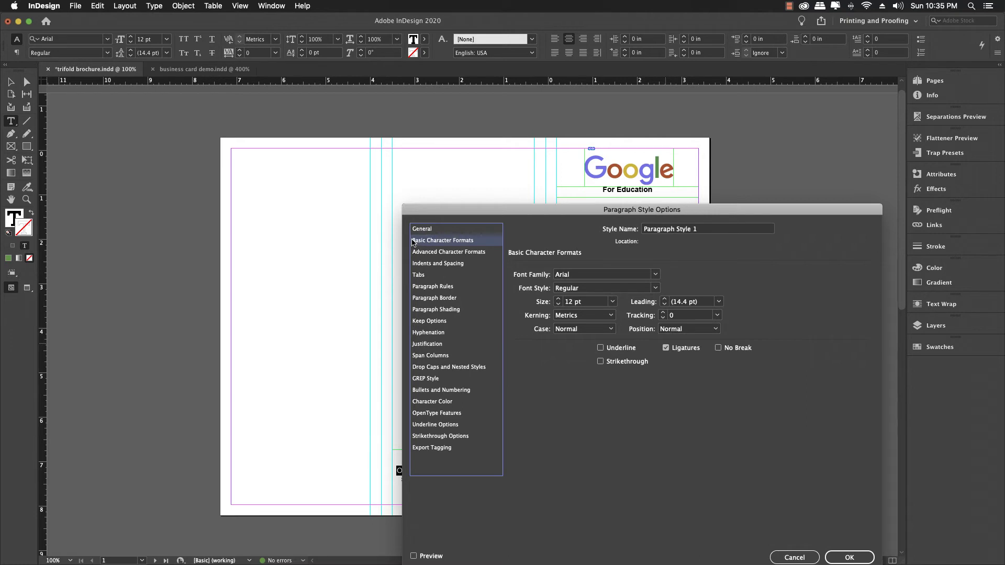
drag(440, 215, 574, 209)
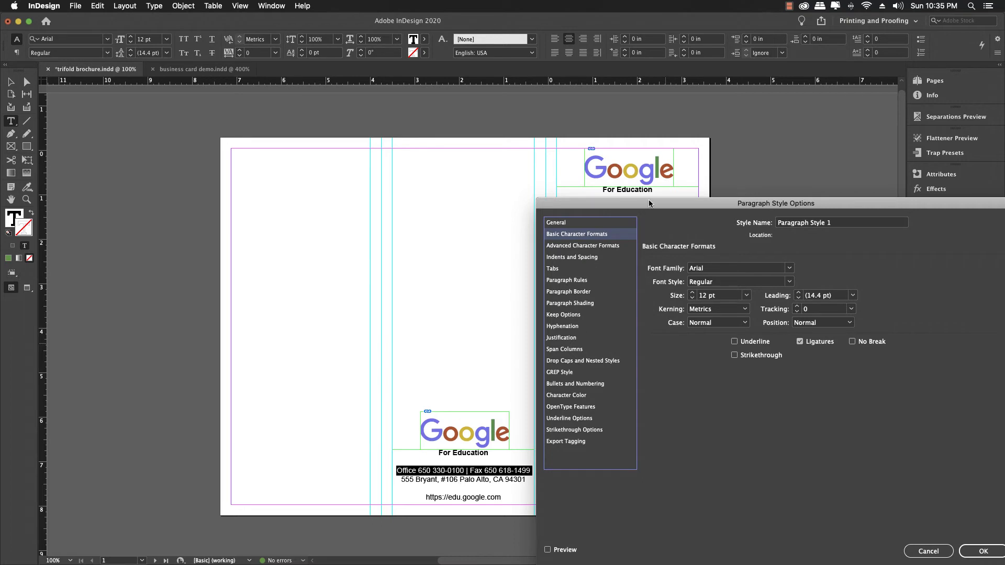
drag(649, 204, 416, 150)
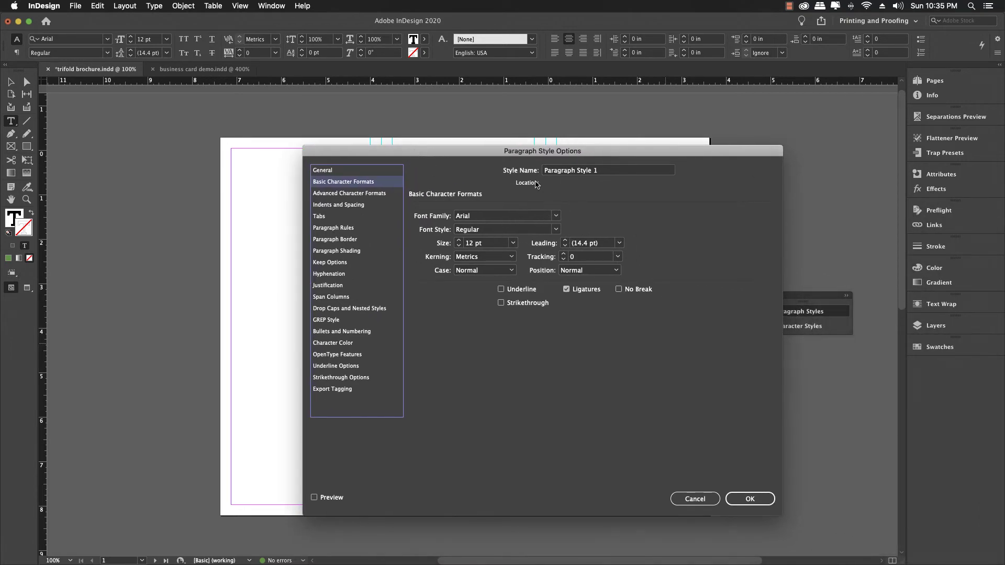
drag(483, 156, 662, 175)
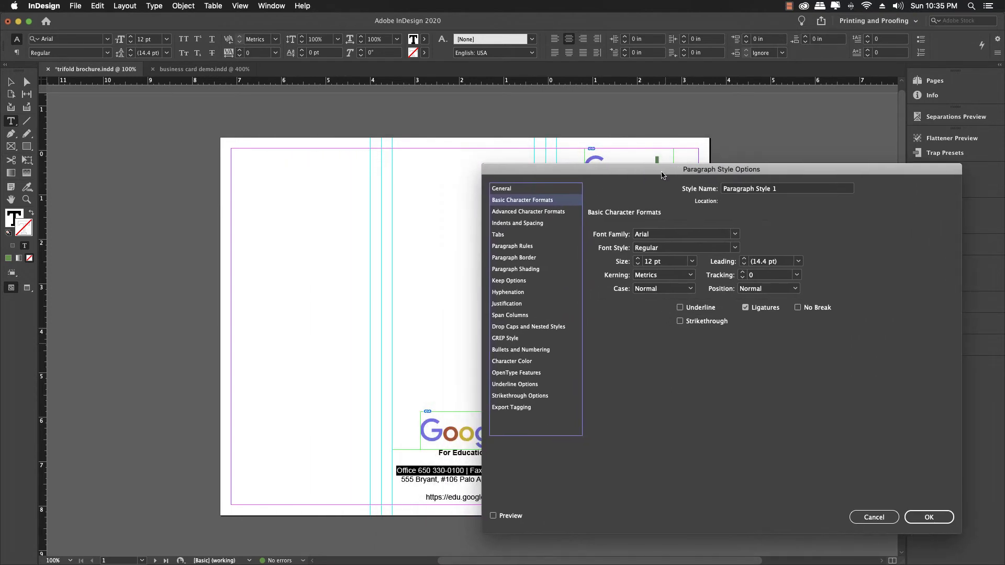
click(546, 212)
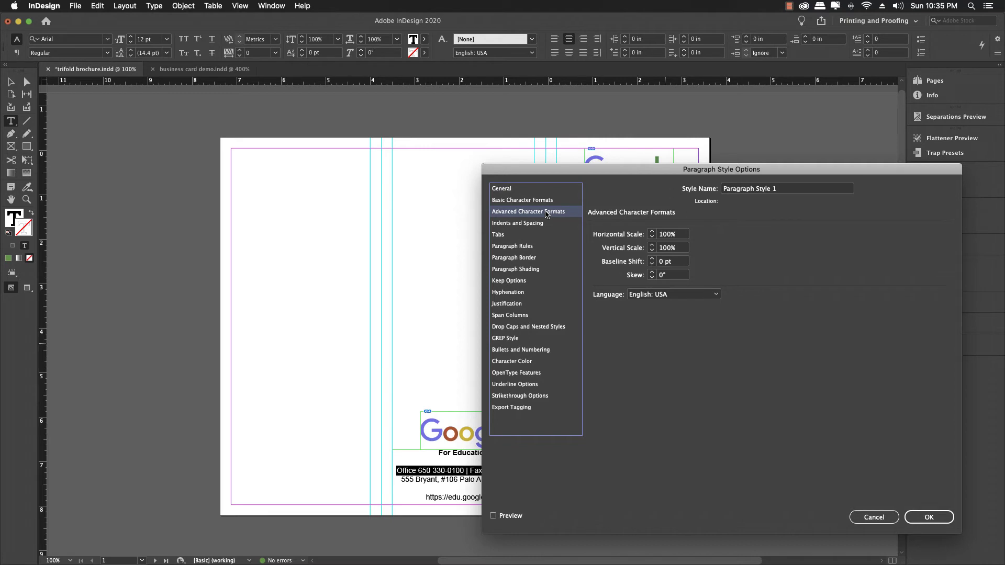
click(516, 225)
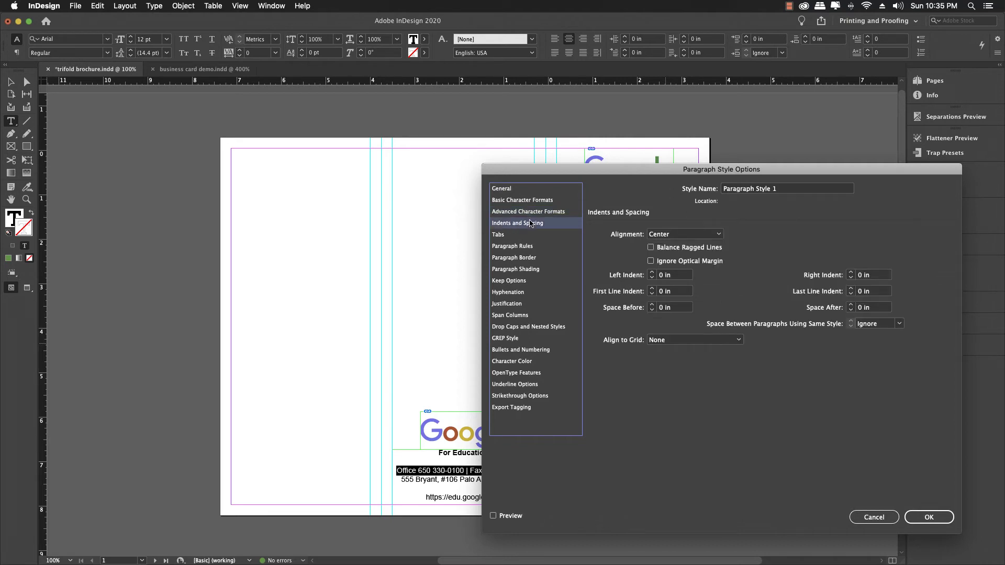
Set the paragraph style's alignment to Left, check its hyphenation settings, and accept the style options.
drag(546, 172, 645, 167)
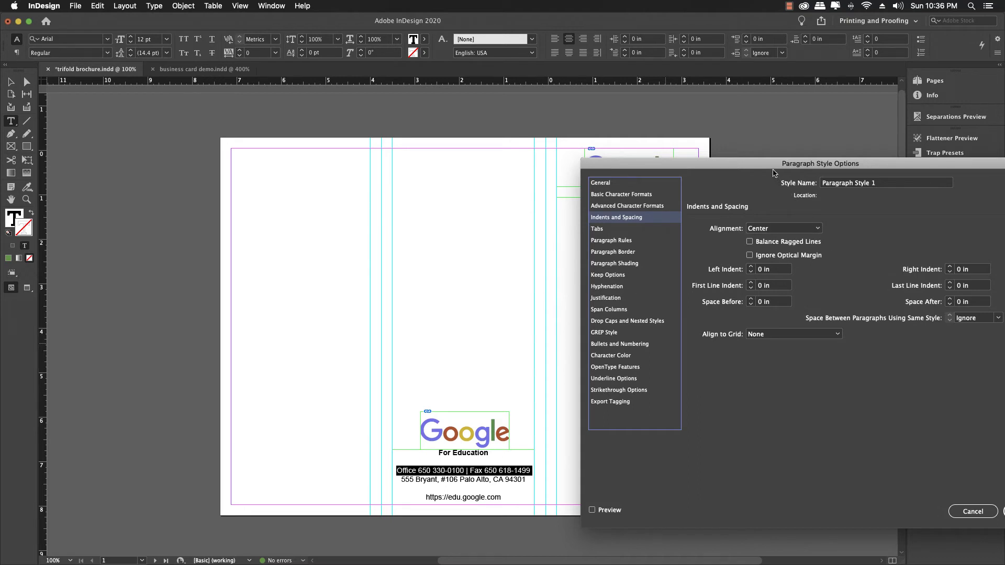
drag(768, 167, 674, 137)
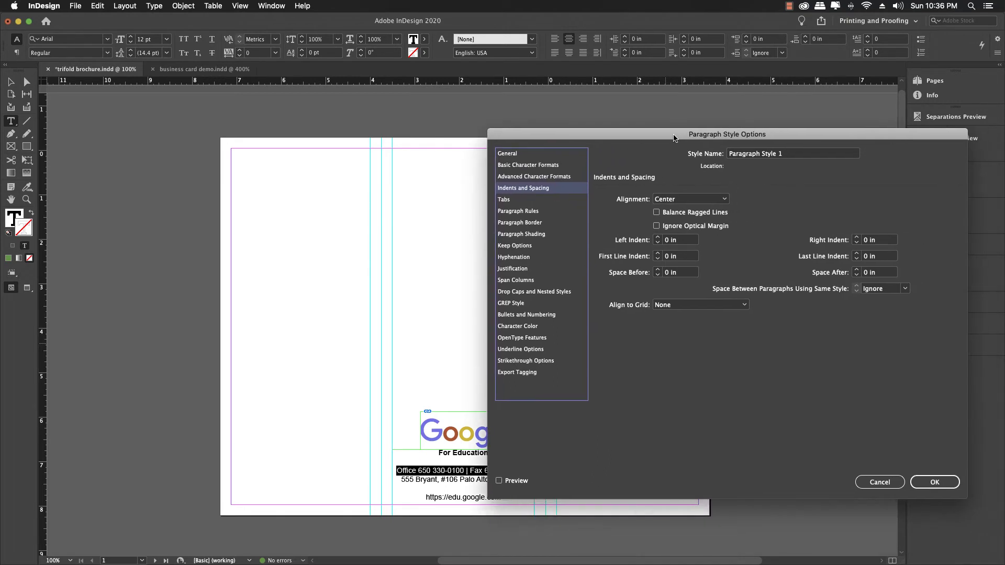
click(725, 201)
click(710, 210)
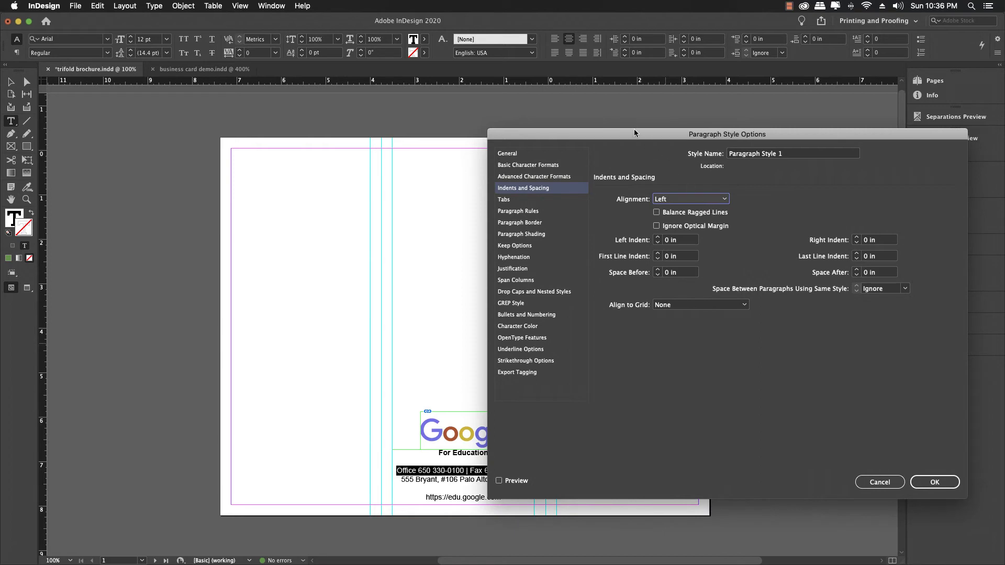
drag(634, 138, 666, 142)
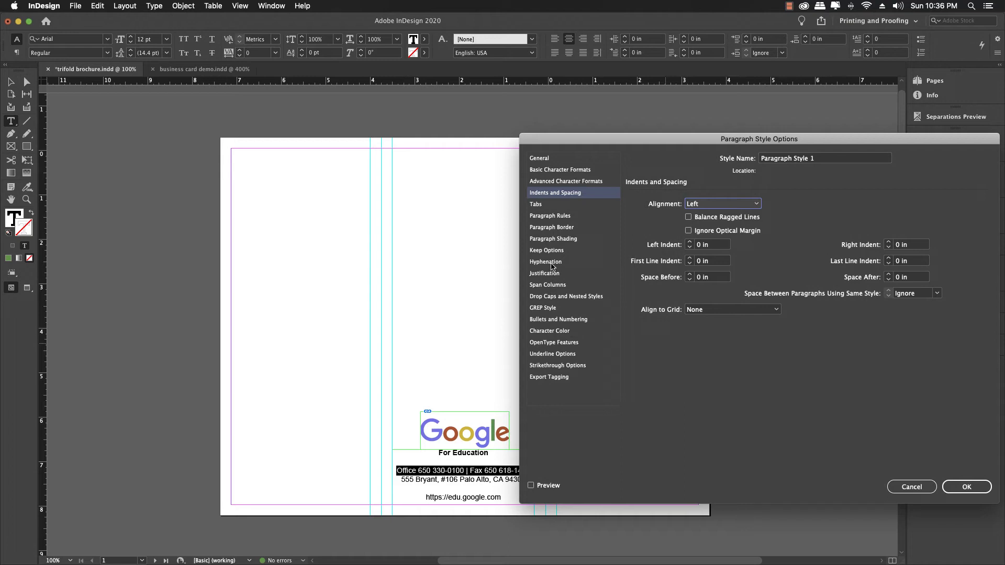
click(553, 267)
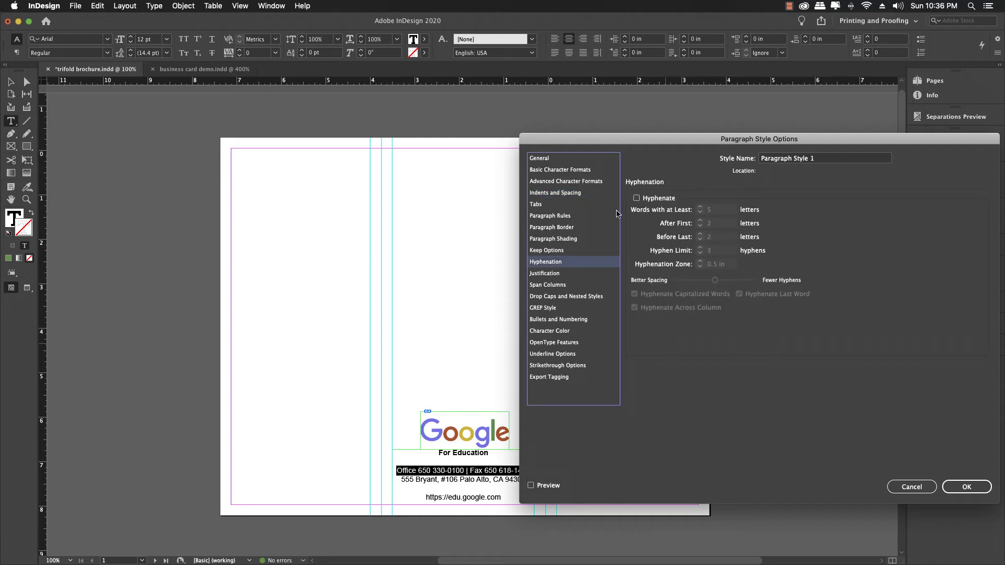
drag(649, 136, 554, 127)
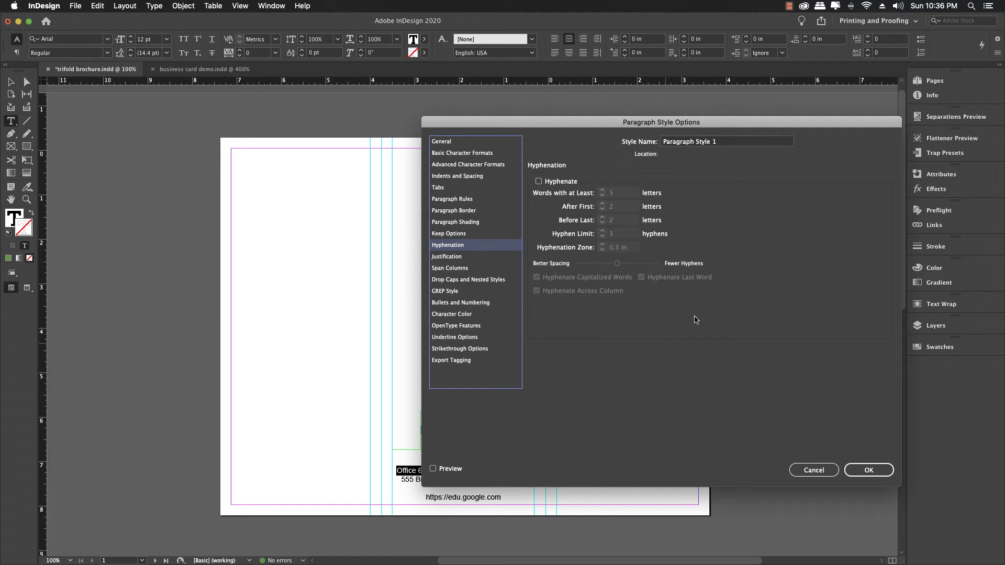
click(871, 470)
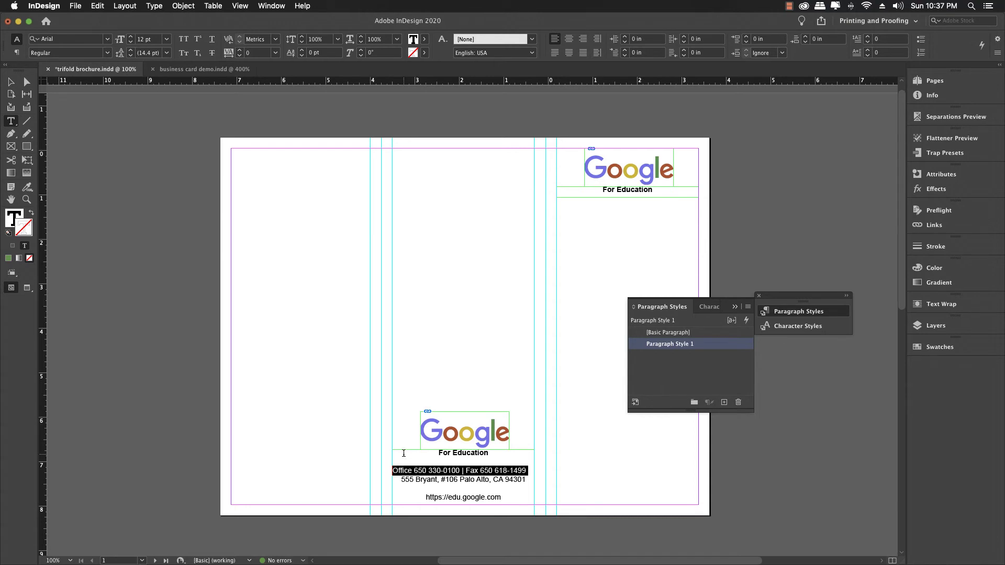
Apply Paragraph Style 1 to all text in the middle panel's contact frame.
click(400, 455)
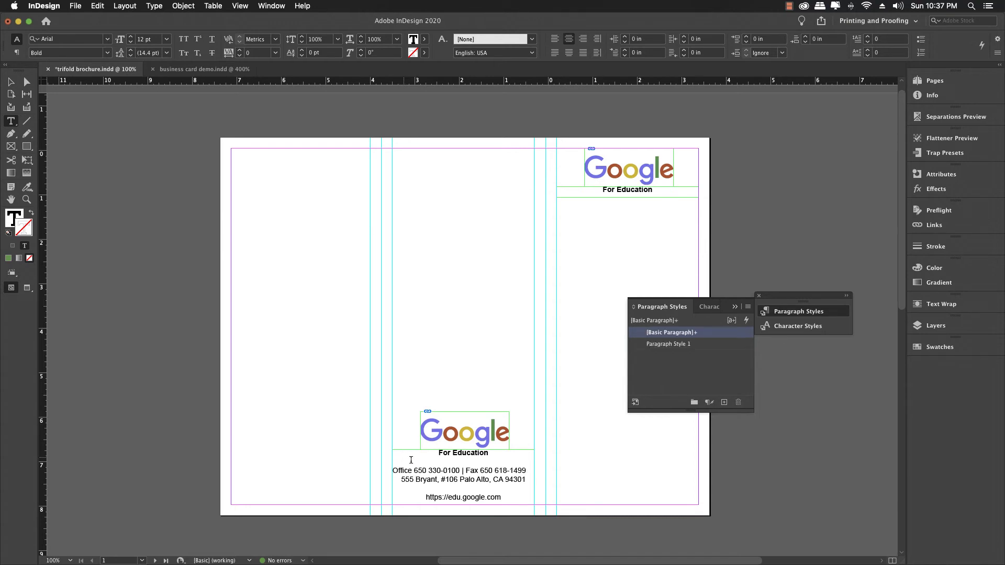
key(super+a)
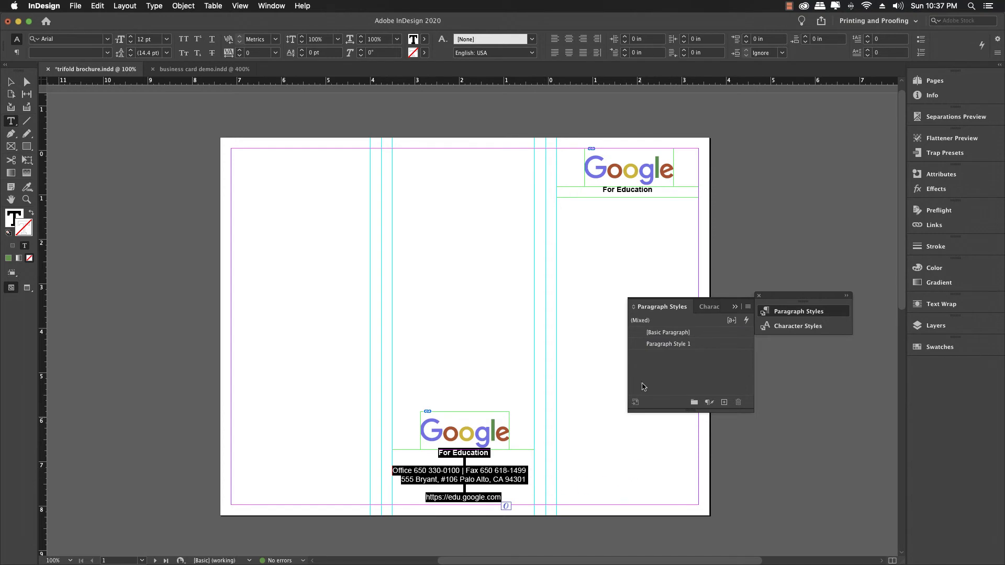
click(651, 346)
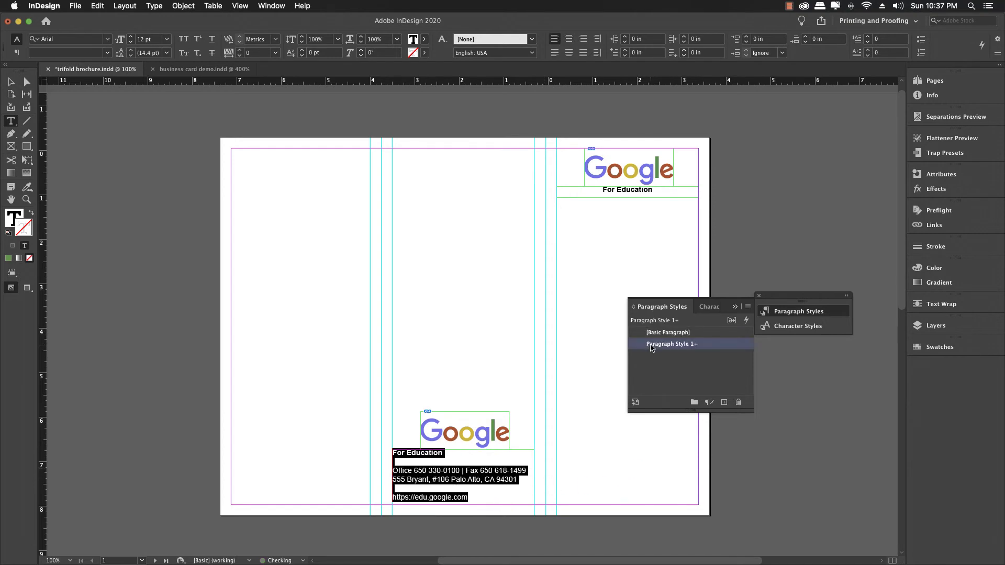
click(495, 480)
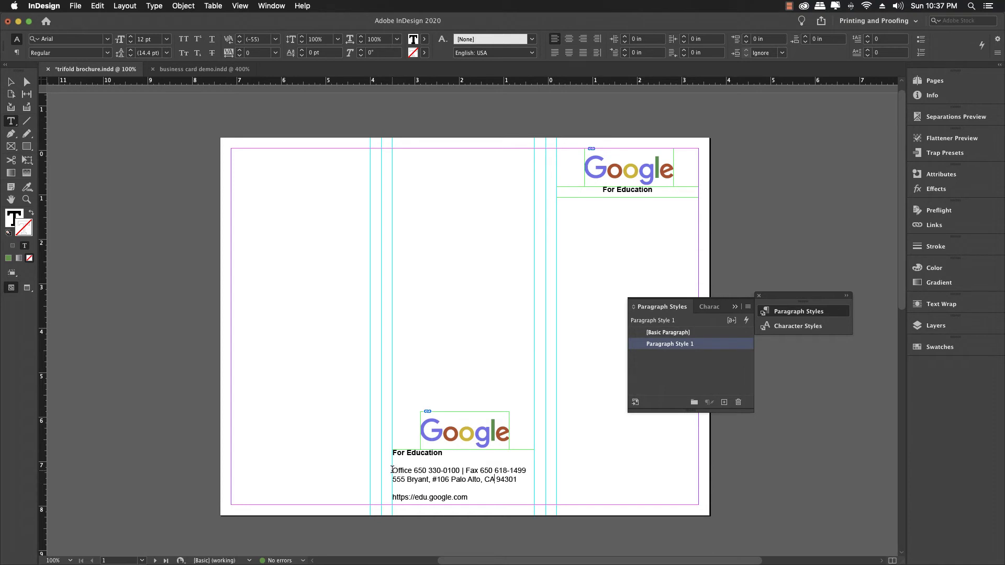
Center the office, address and website lines in the middle panel, and clear their style overrides.
drag(393, 470, 469, 497)
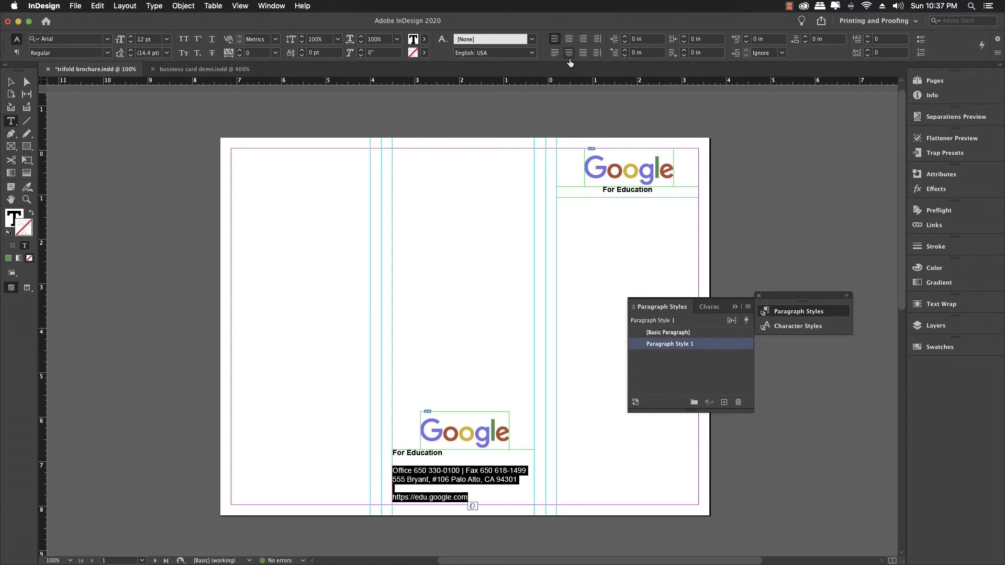
click(569, 40)
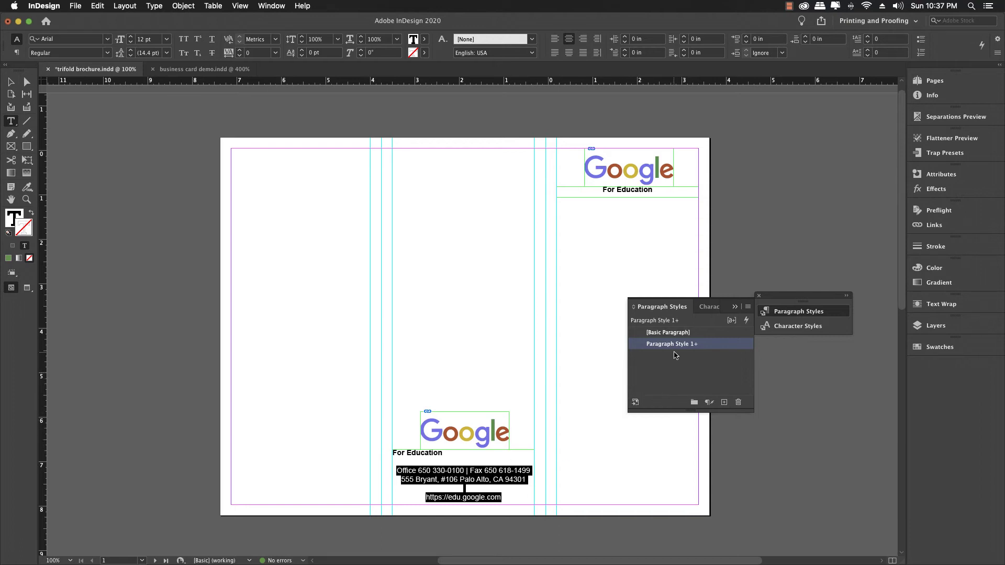
mouse_move(672, 349)
click(748, 309)
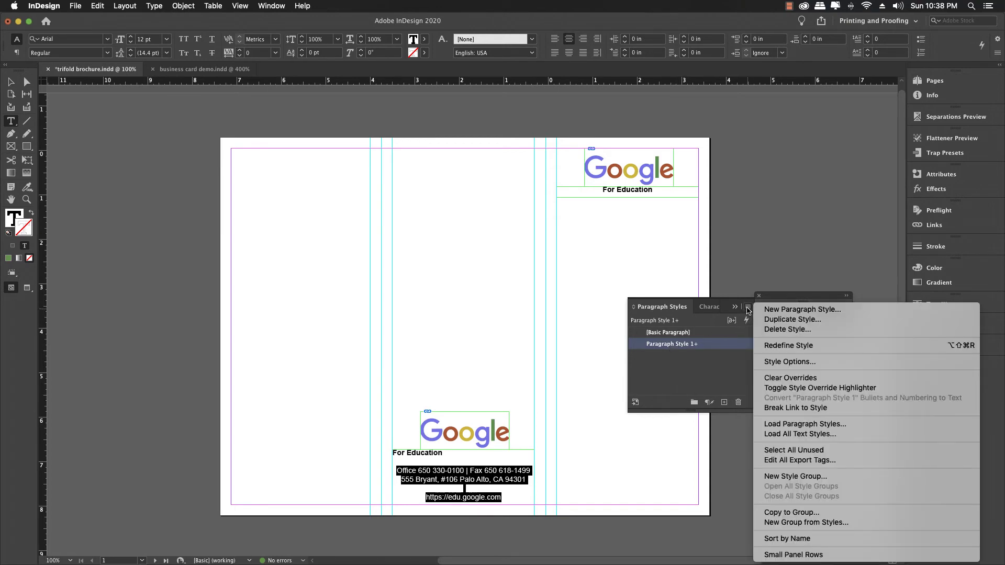
click(778, 378)
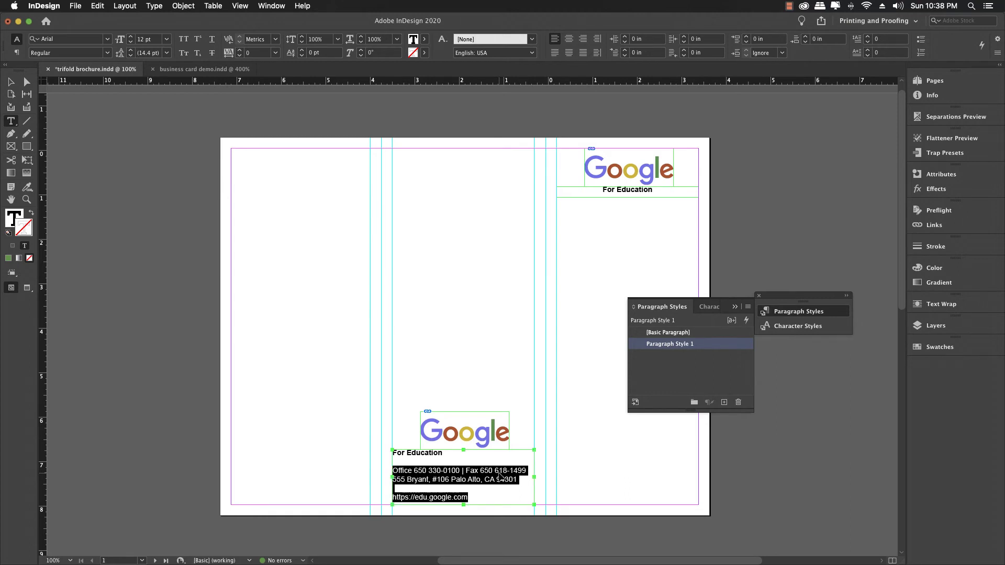
Center the selected contact lines again, deselect them, and place the cursor in the address line.
key(super+shift+c)
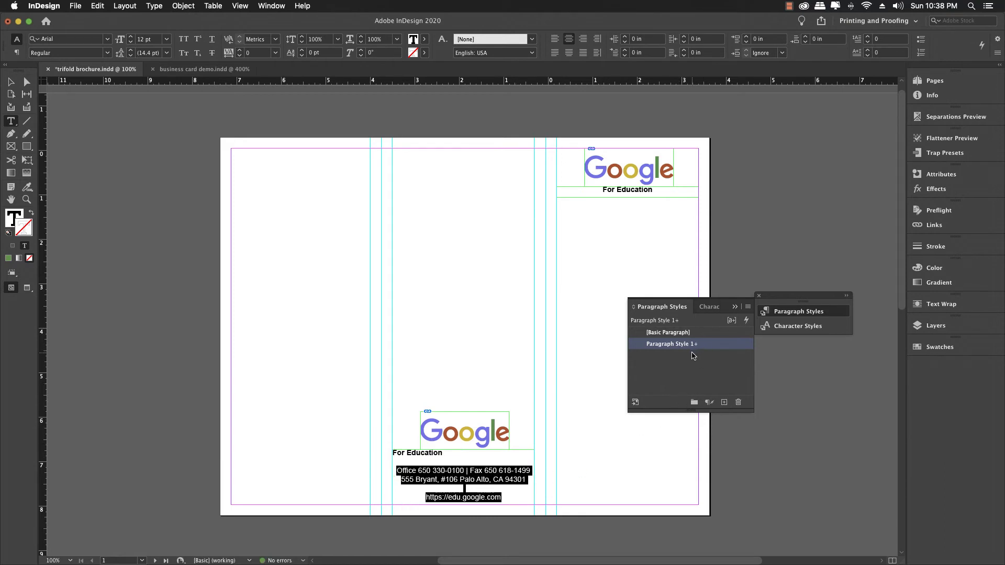
click(582, 413)
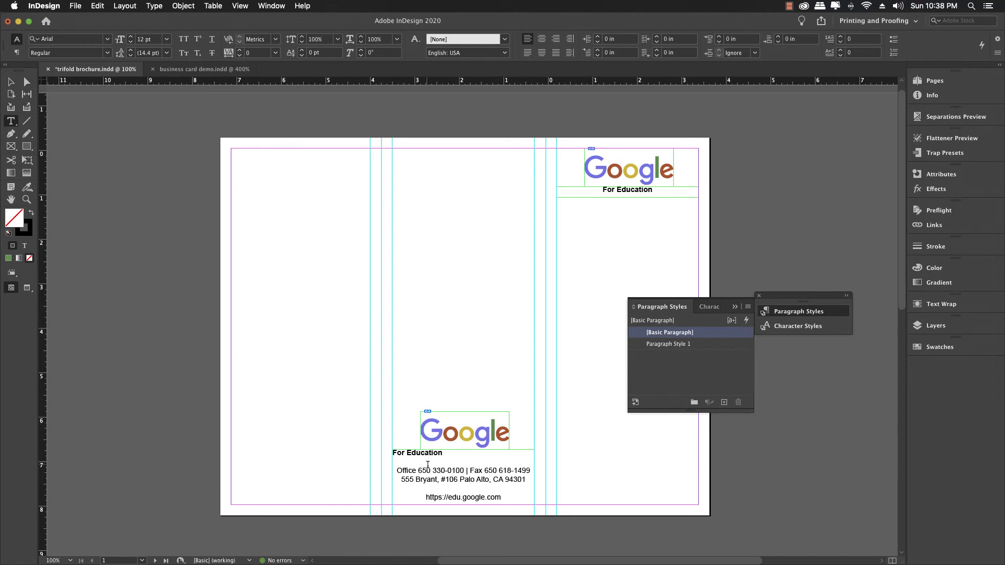
click(449, 479)
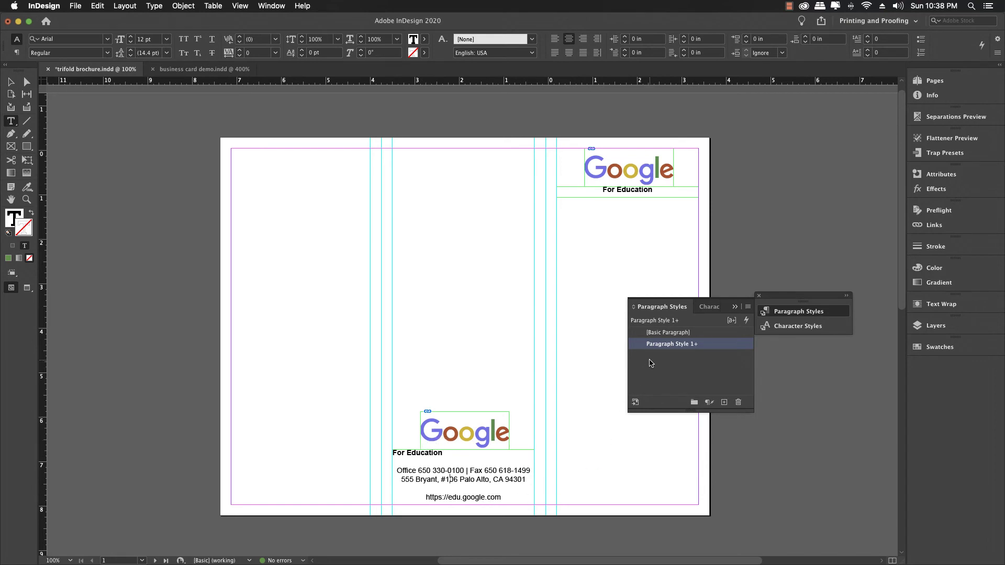
Create a character style from the bold "For Education" line in the middle panel and name it Titles.
triple_click(432, 453)
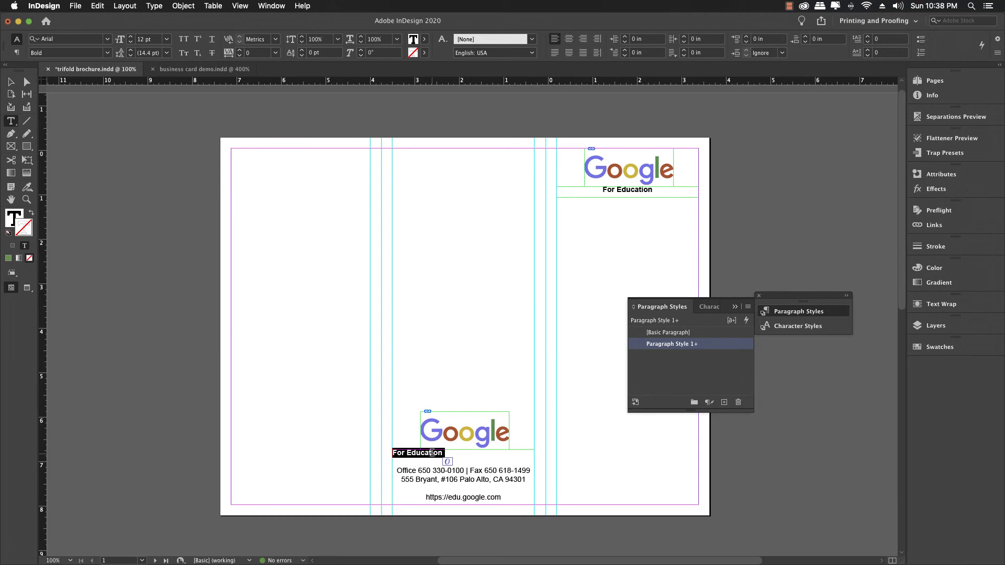
click(432, 453)
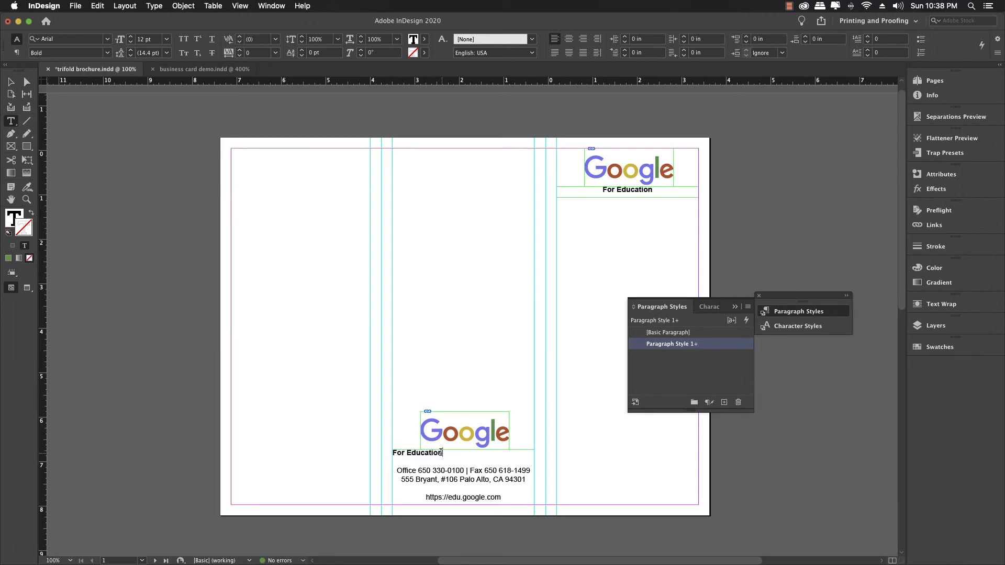
drag(442, 453, 393, 453)
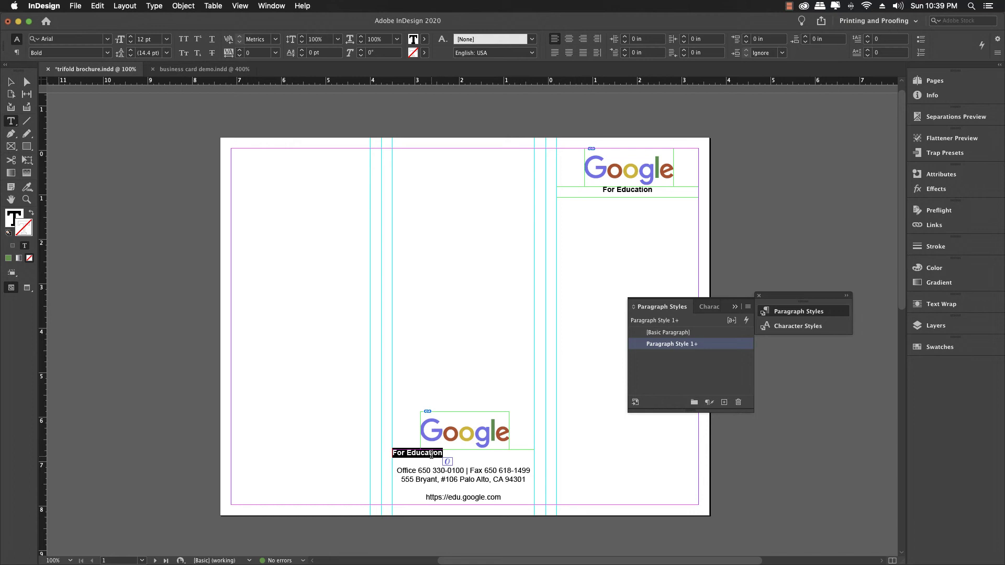
click(713, 308)
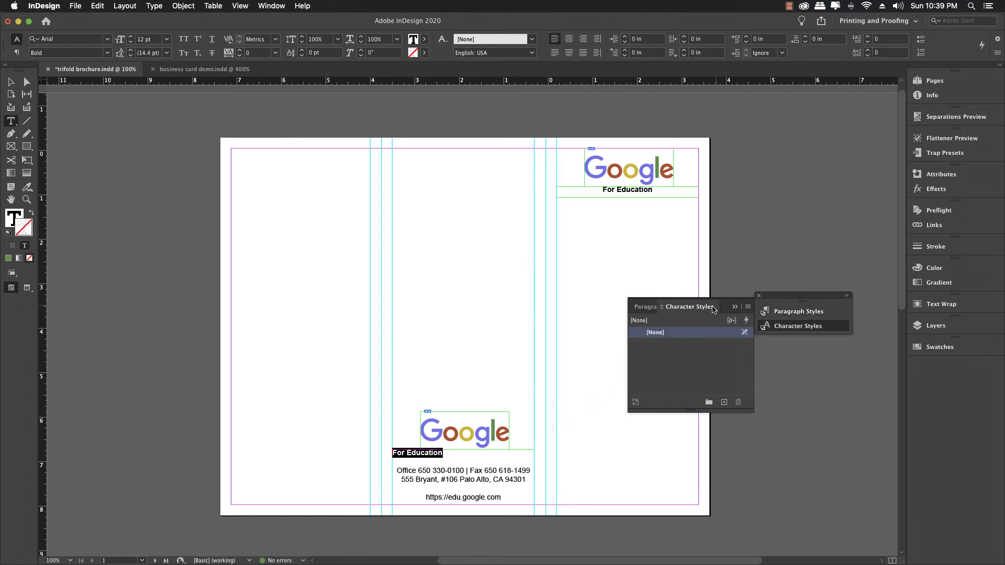
click(725, 402)
double_click(665, 344)
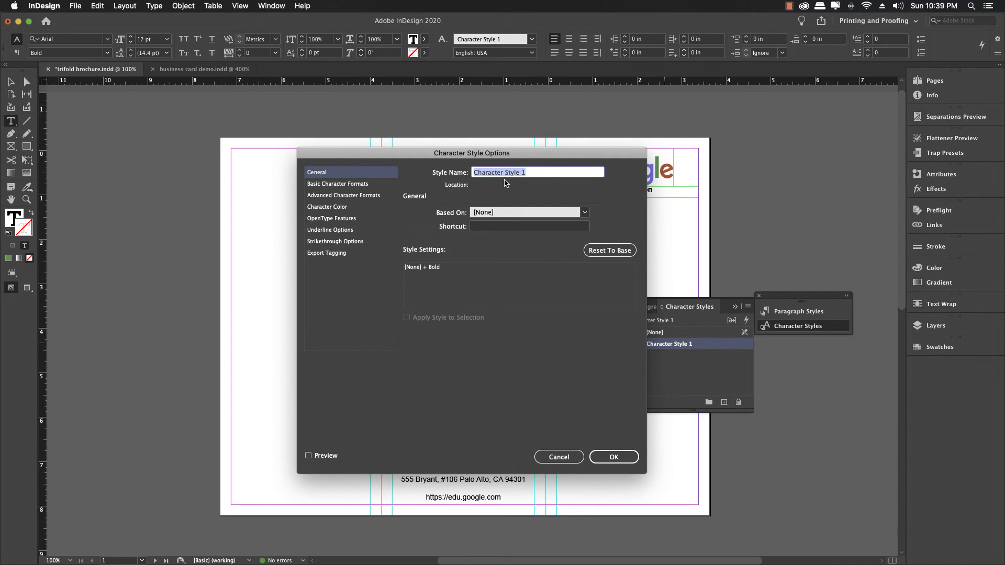
text(Titles)
Review the Titles style's basic character formats against the page text and accept its options.
click(335, 185)
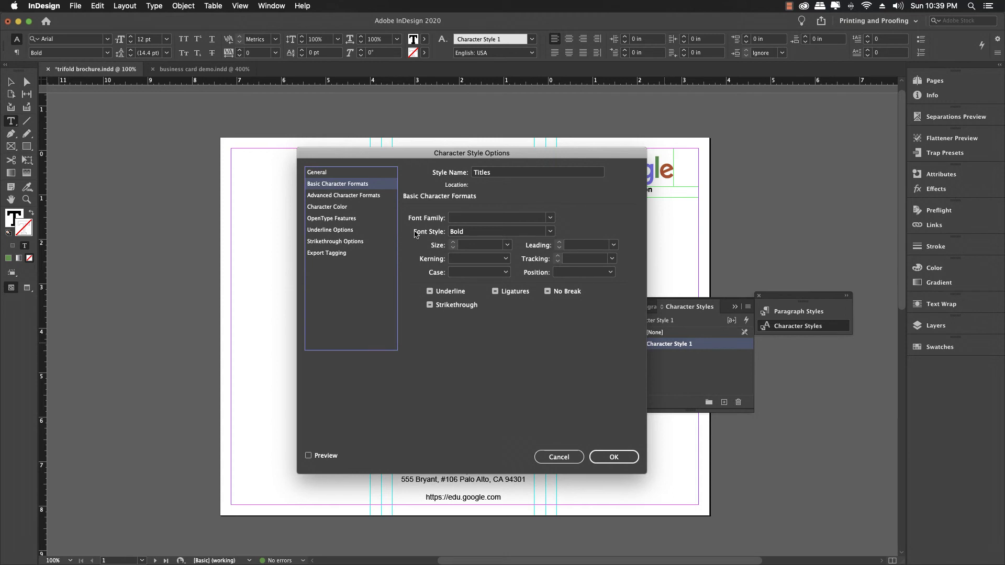
drag(405, 148, 629, 193)
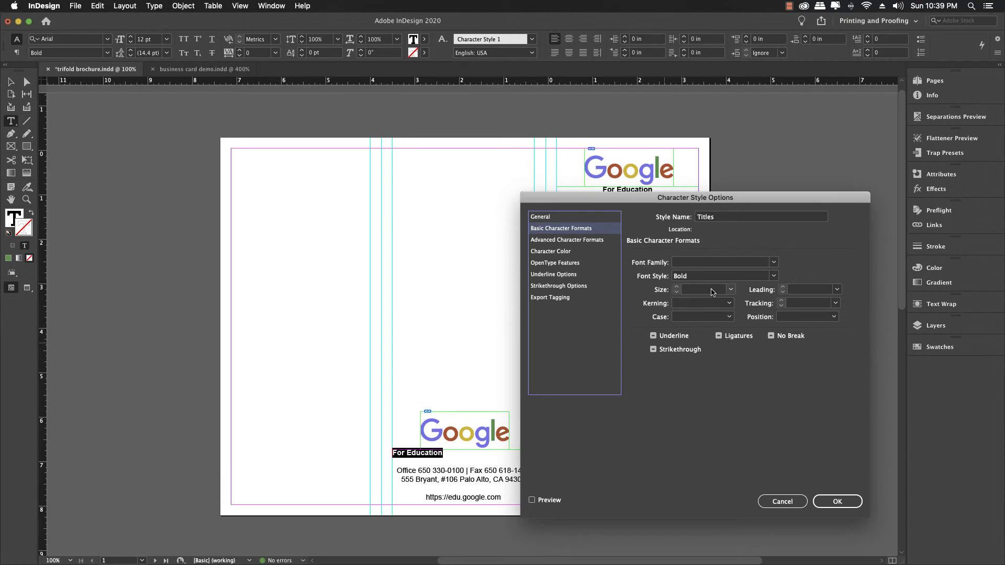
drag(675, 199, 375, 192)
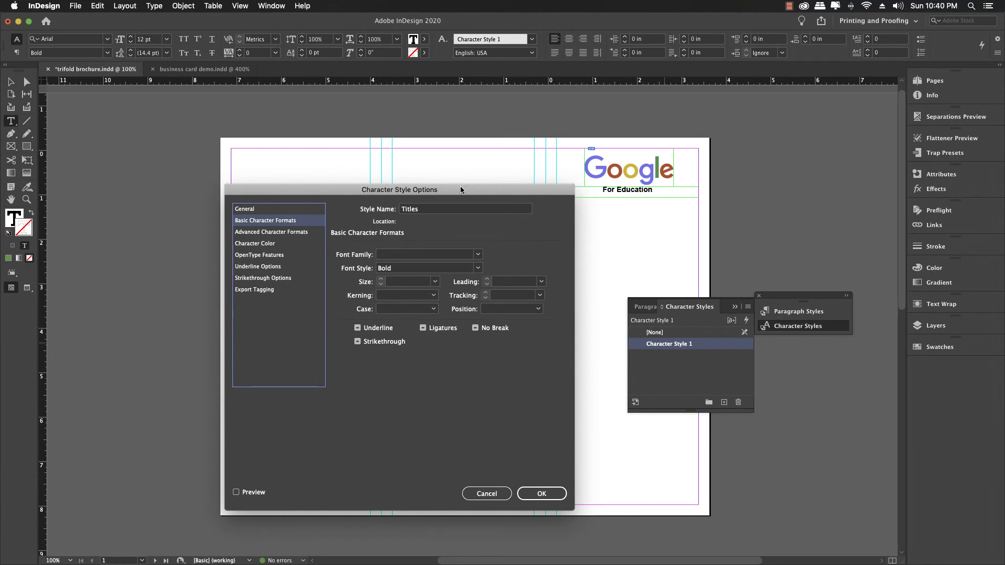
drag(461, 189, 738, 198)
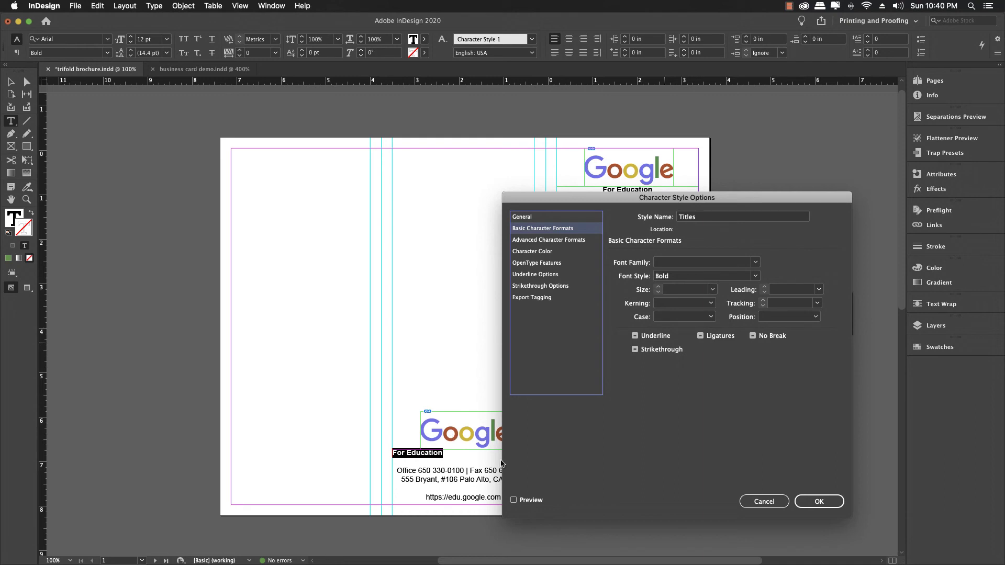
click(825, 502)
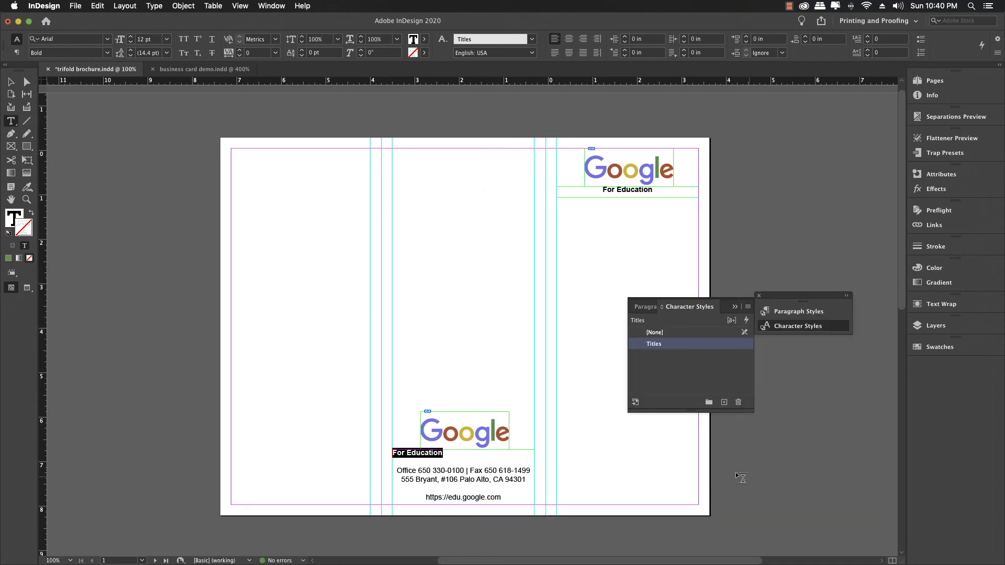
Center the bold "For Education" line in the middle panel and deselect it.
click(452, 471)
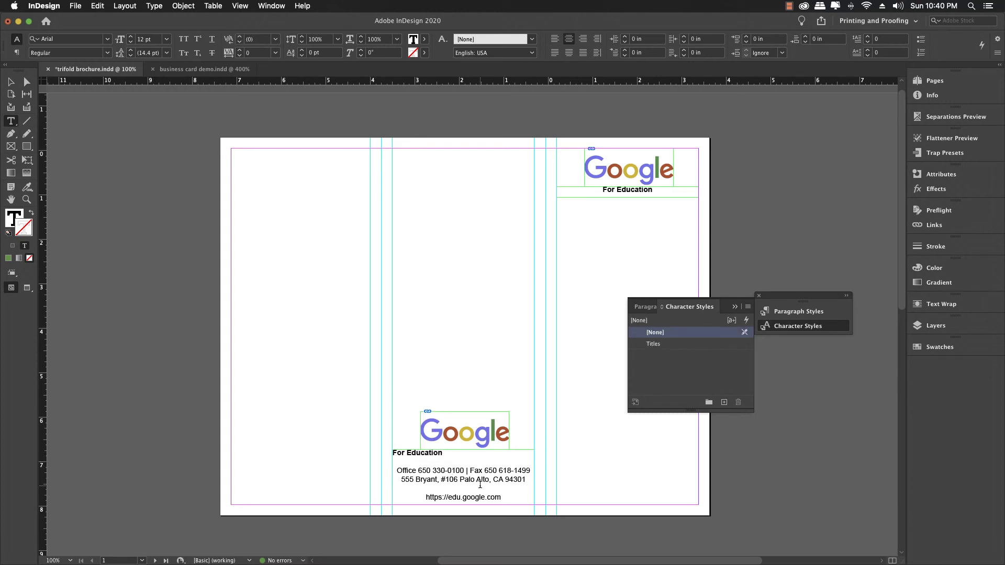
click(472, 492)
click(457, 470)
click(432, 453)
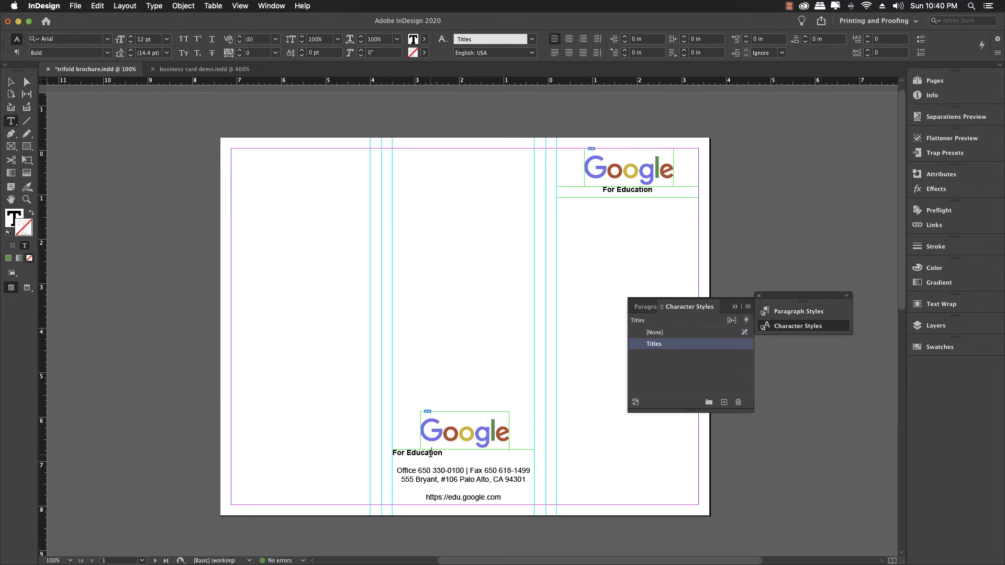
drag(443, 453, 394, 450)
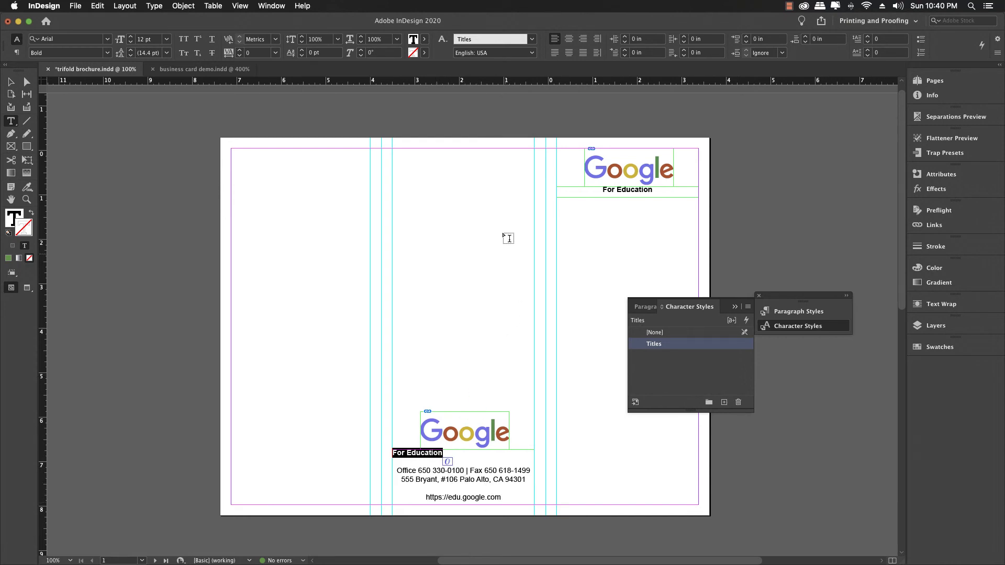
click(570, 39)
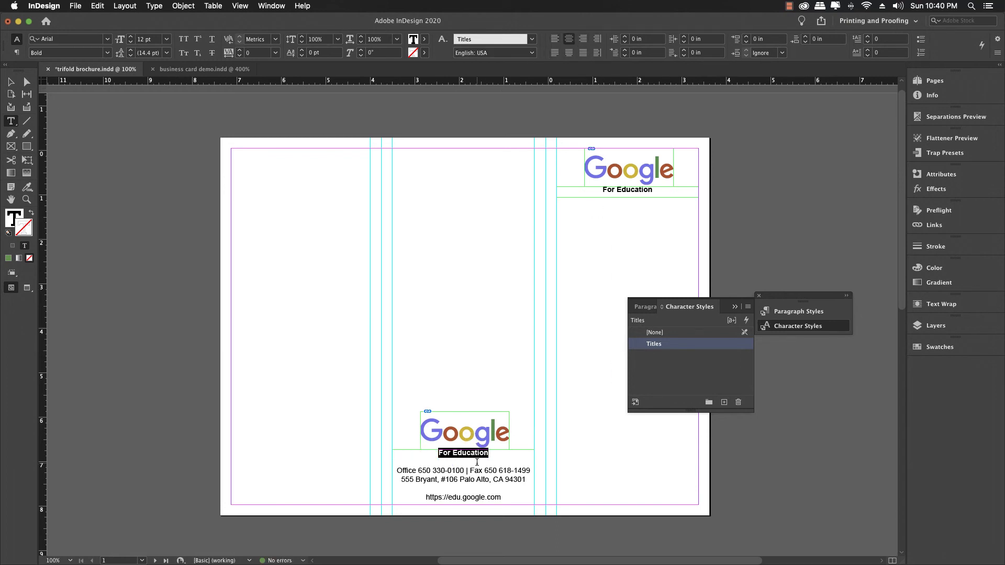
click(477, 463)
click(470, 451)
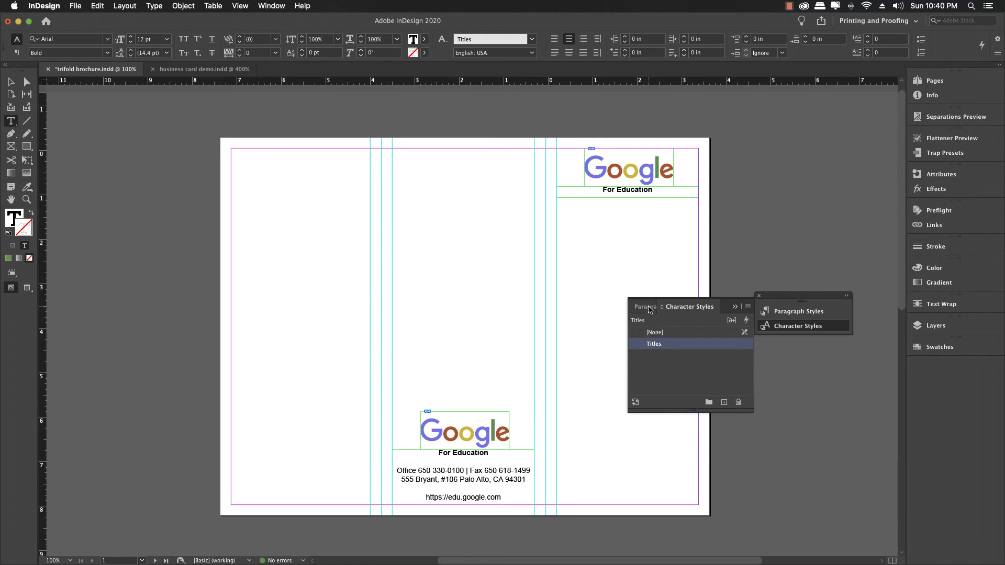
Check which paragraph style and character style are applied to the middle panel's "For Education" line.
click(650, 309)
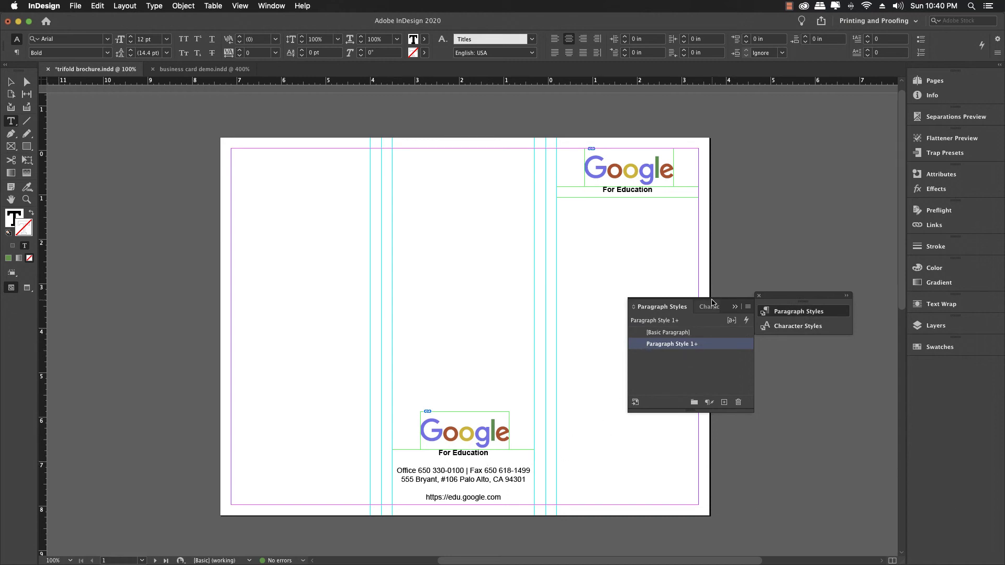
click(709, 307)
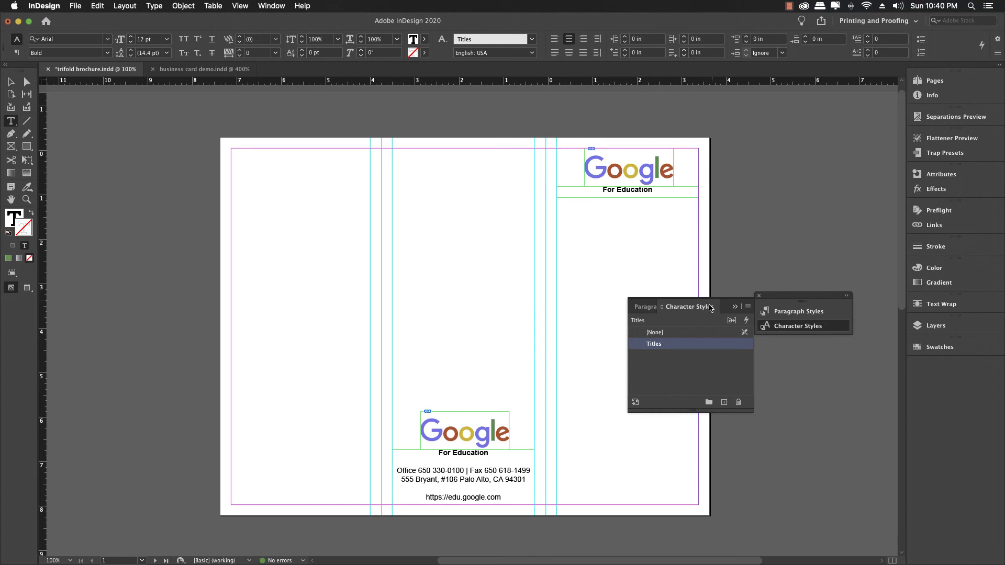
click(646, 307)
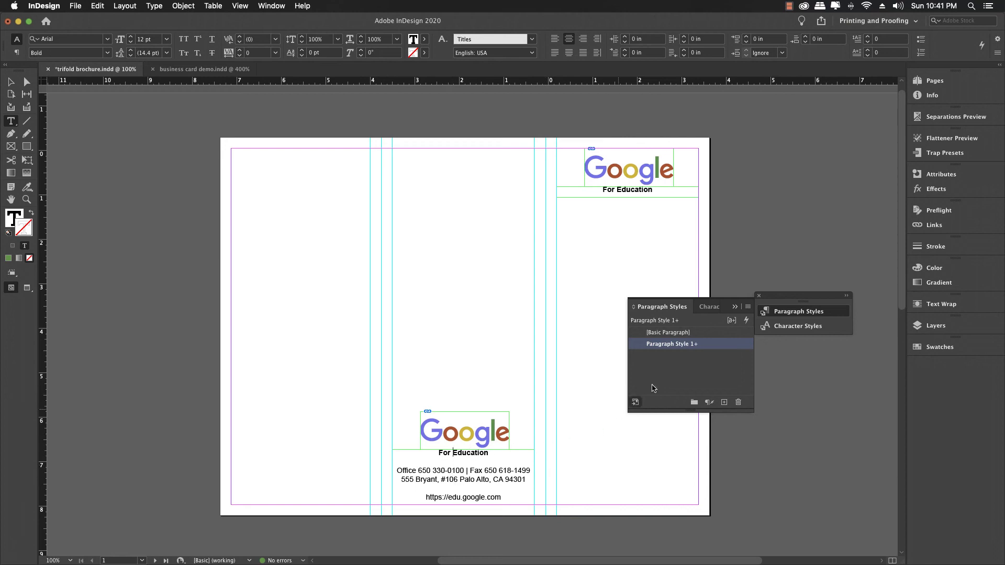
click(713, 307)
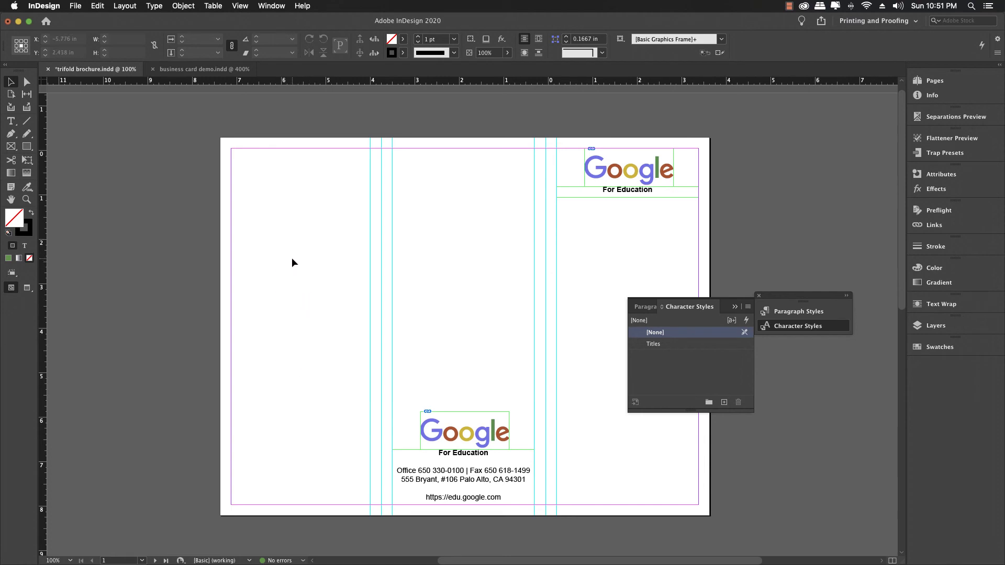
Narrow the classroom photo on page 2 to about 3.44 in wide, ending at the first fold guide.
key(shift+Page_Down)
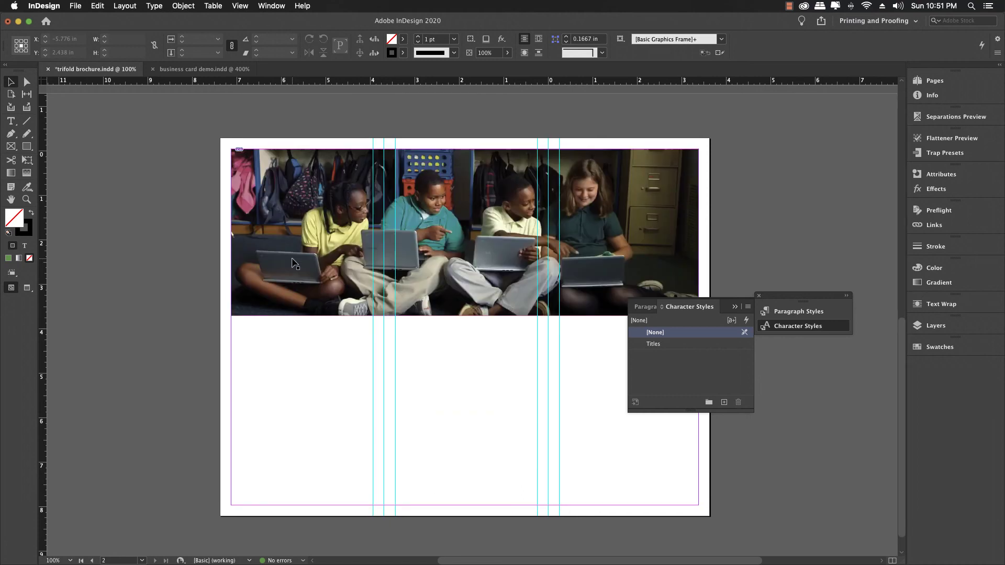
click(449, 298)
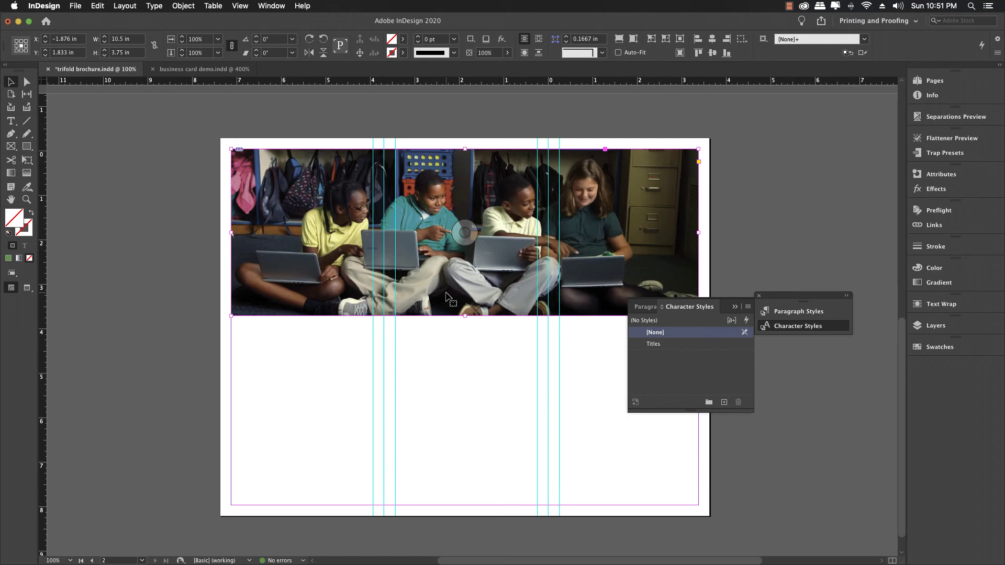
click(446, 331)
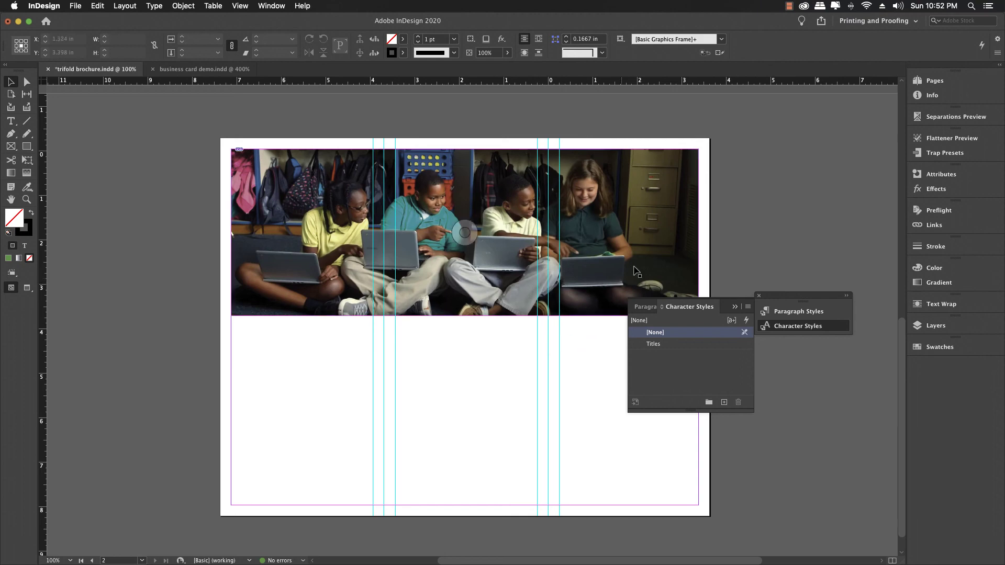
click(670, 208)
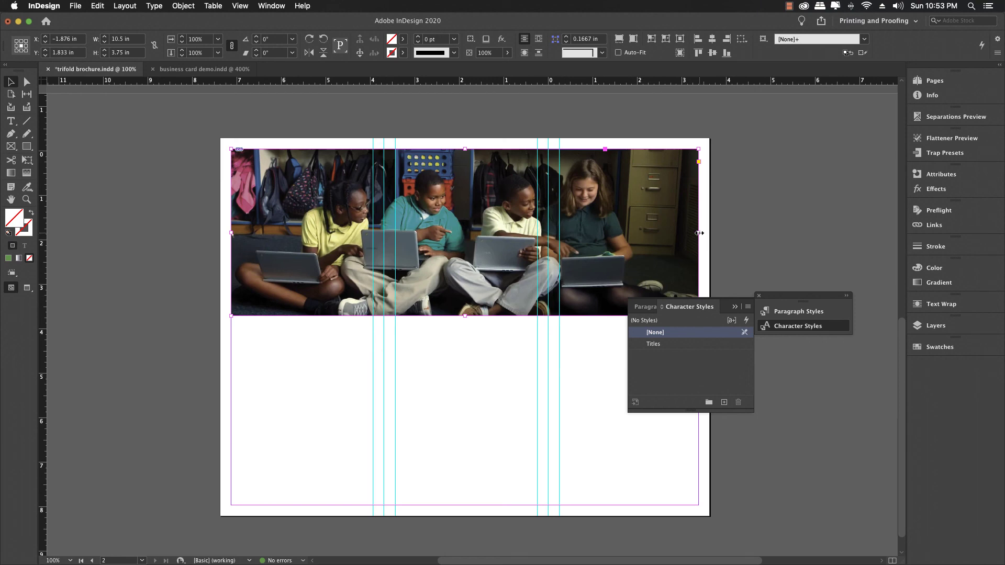
drag(698, 233, 382, 254)
click(444, 354)
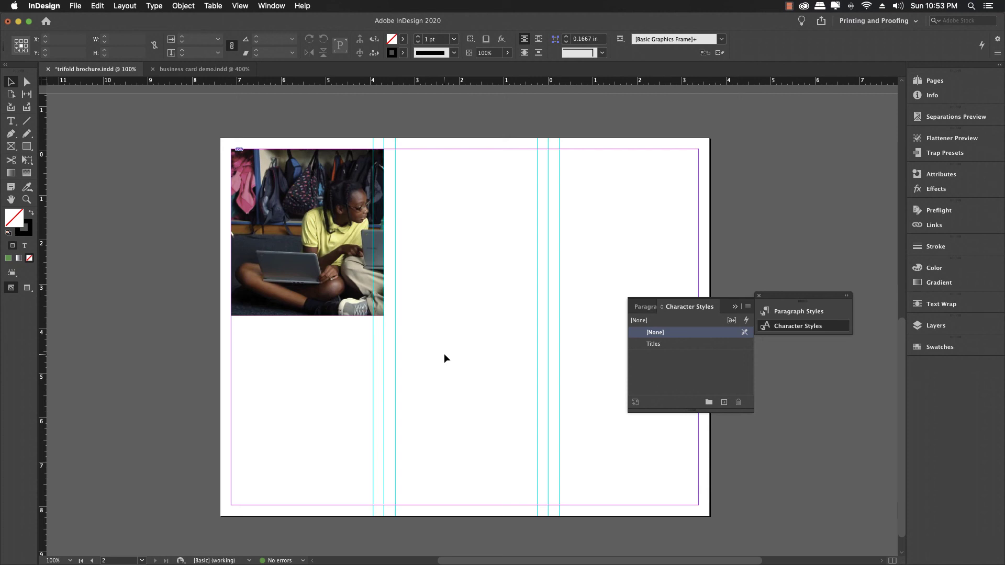
Try the copied monitor photo and Google Meet text in the middle panel of page 2, and delete both from there.
key(super+v)
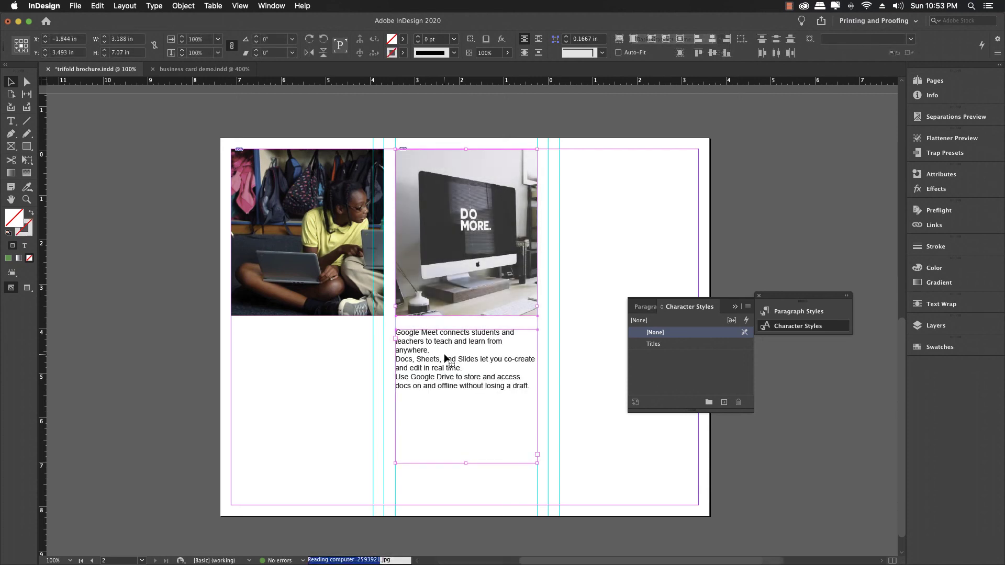
click(635, 248)
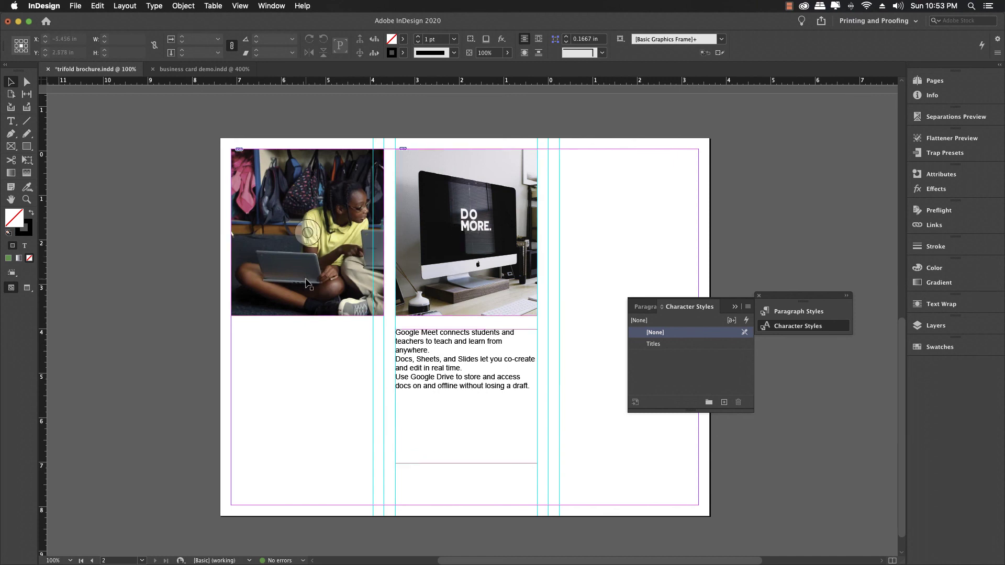
click(338, 277)
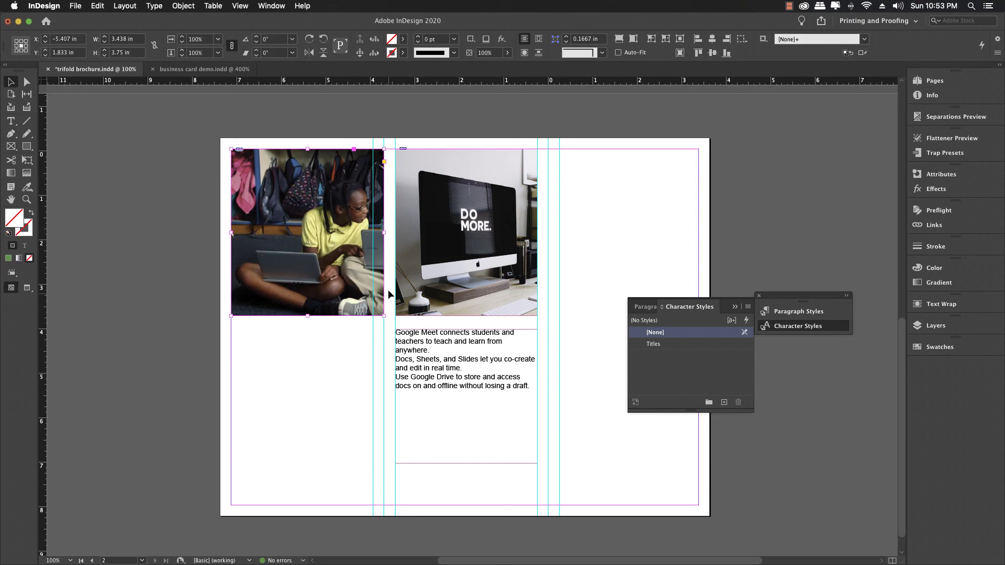
click(392, 151)
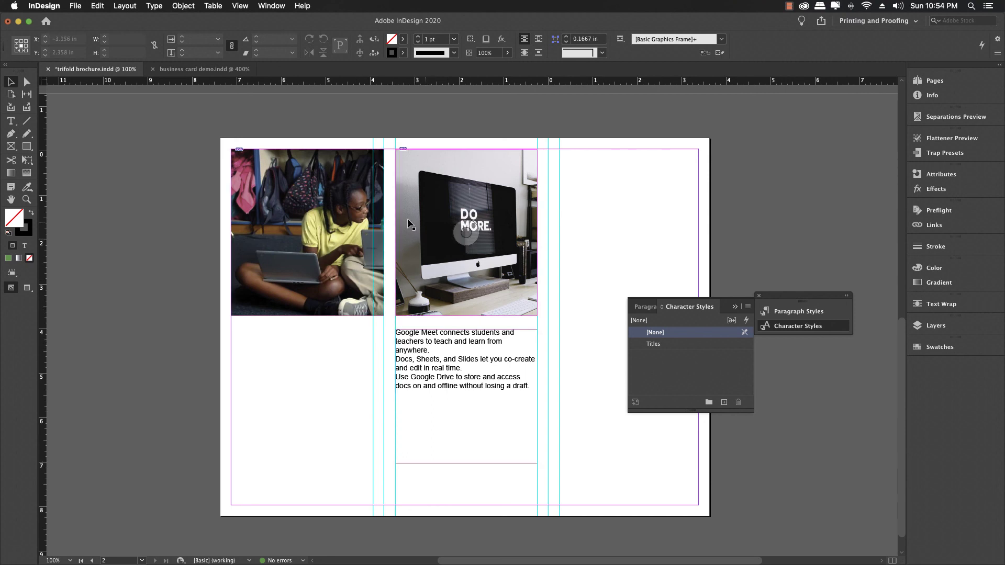
drag(426, 141, 469, 378)
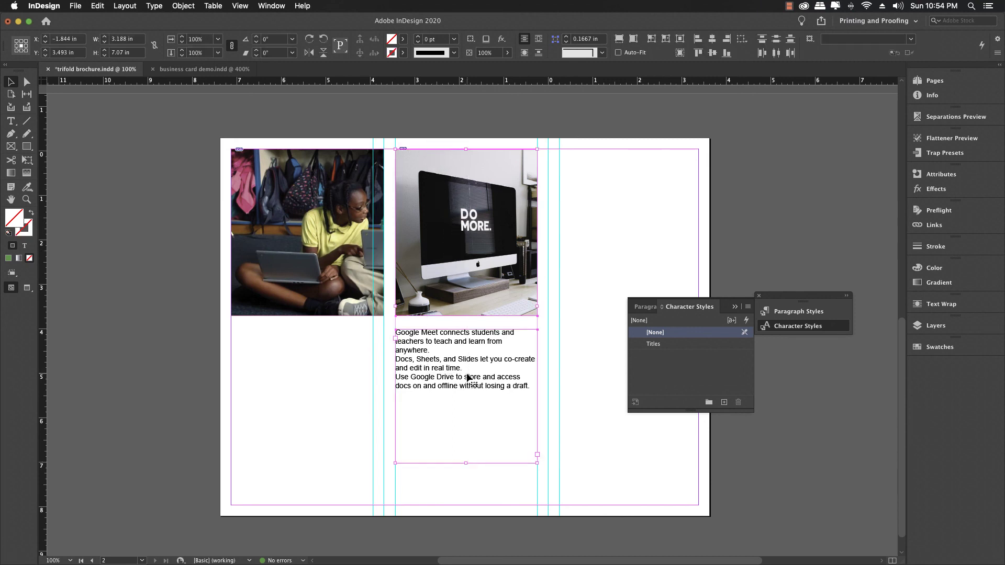
key(Delete)
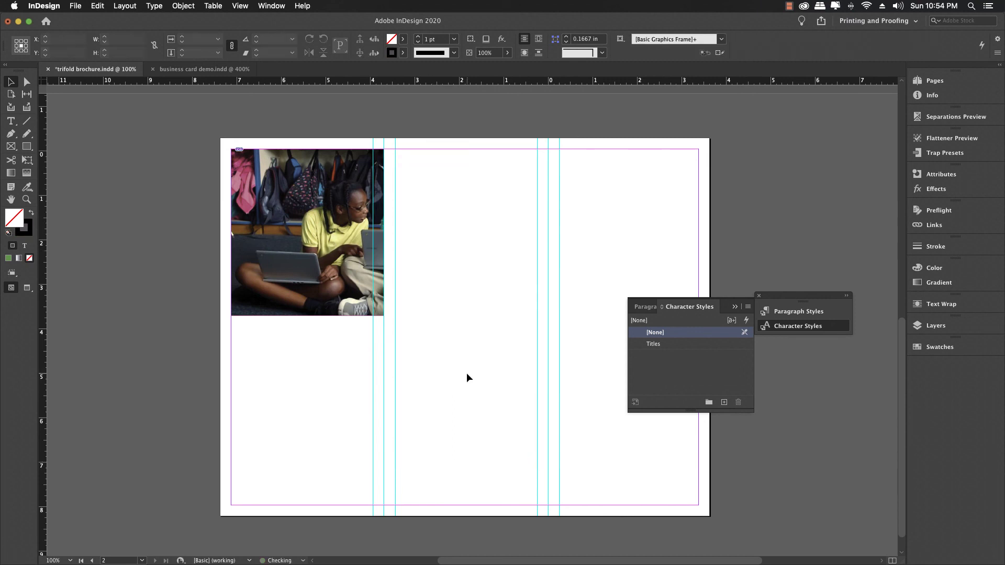
Paste the monitor photo and its Google Meet text onto page 1 and move them into the leftmost panel.
key(shift+Page_Up)
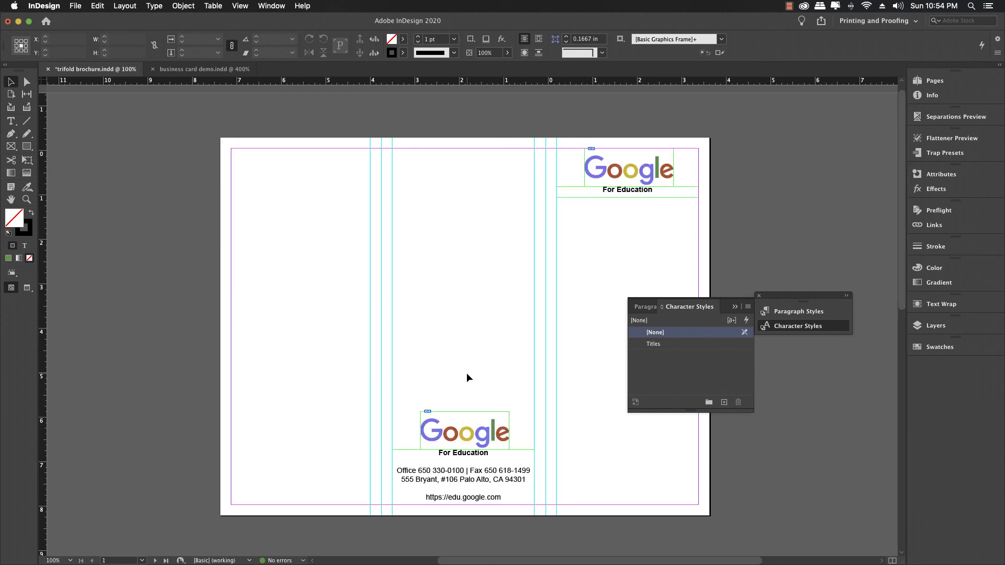
key(super+v)
drag(466, 172, 293, 155)
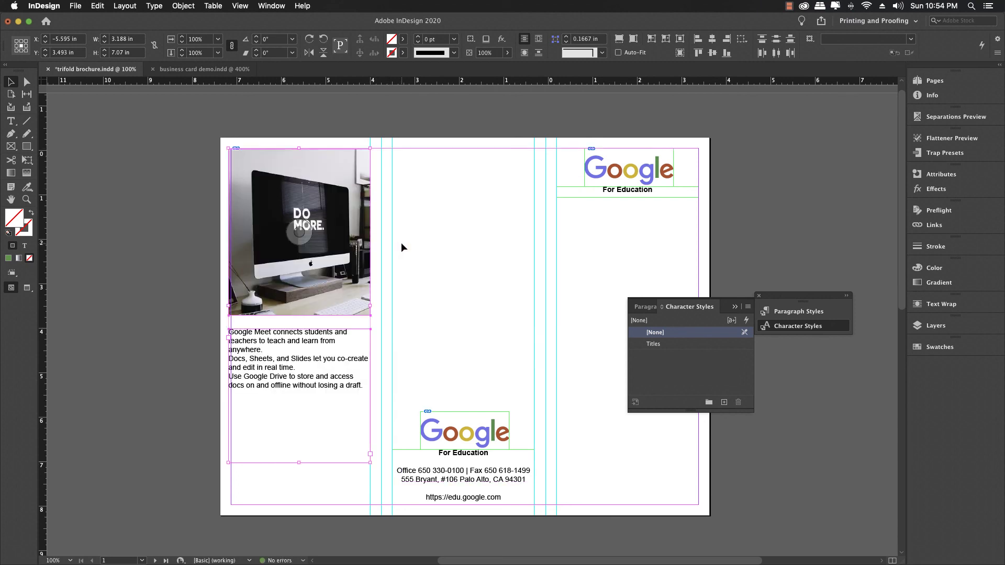
click(420, 244)
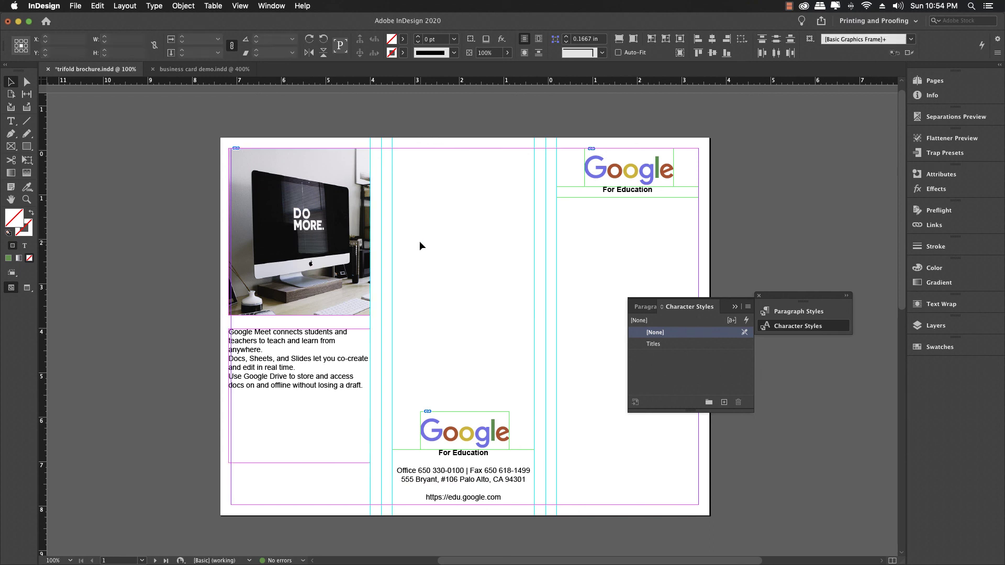
Trim the text frame and the monitor photo to the page 1 outer margin, making each 3.125 in wide.
click(314, 246)
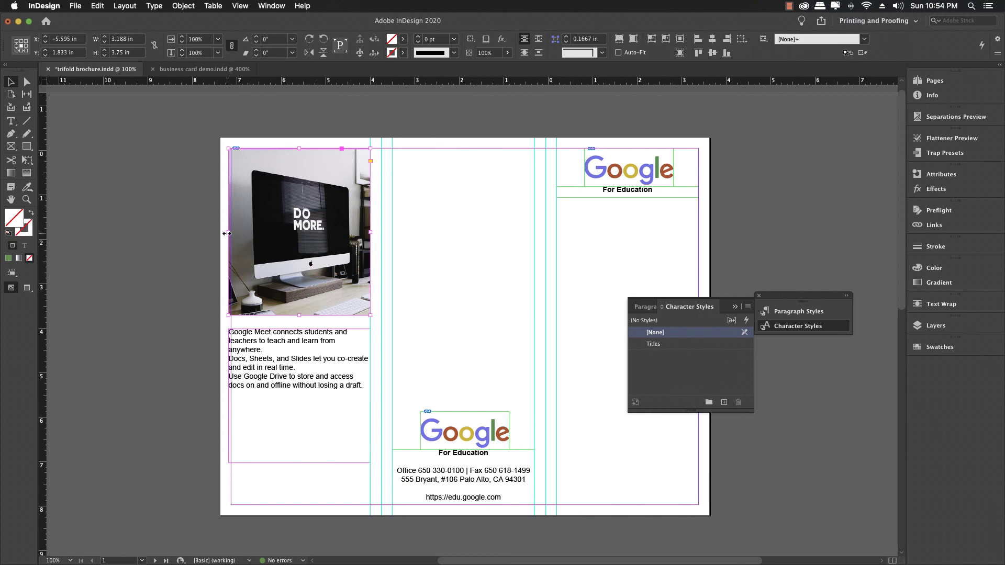
click(268, 357)
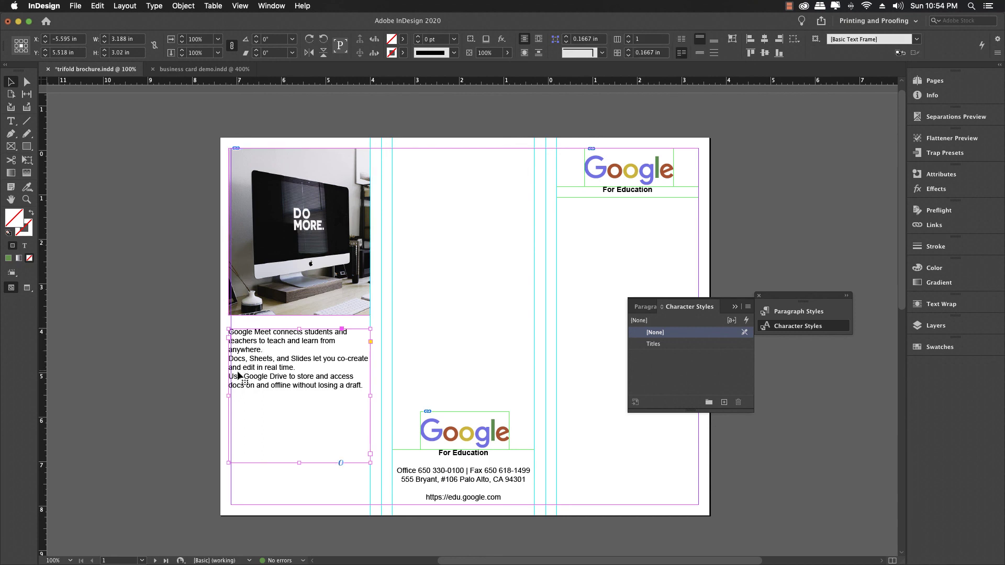
drag(229, 395, 231, 396)
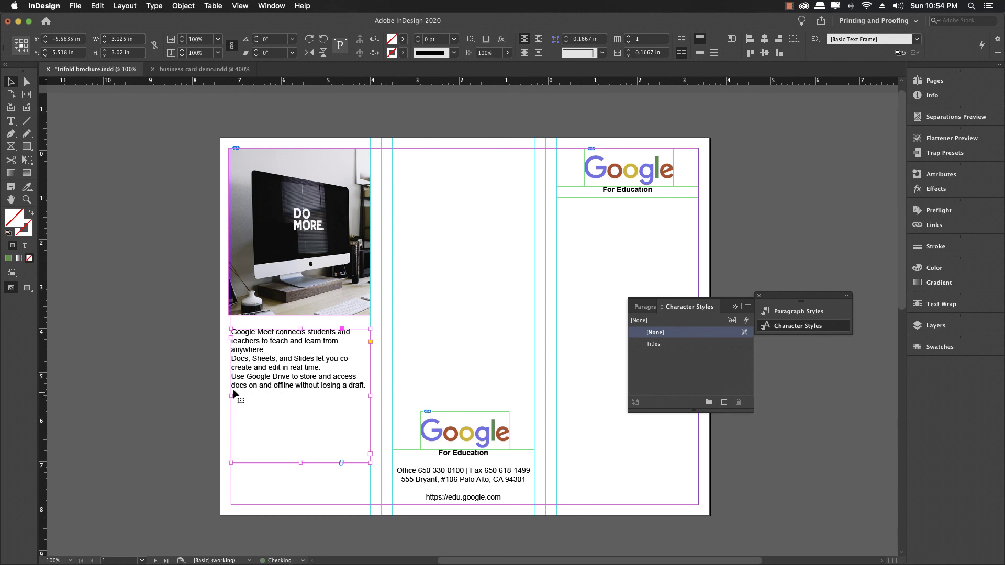
click(236, 251)
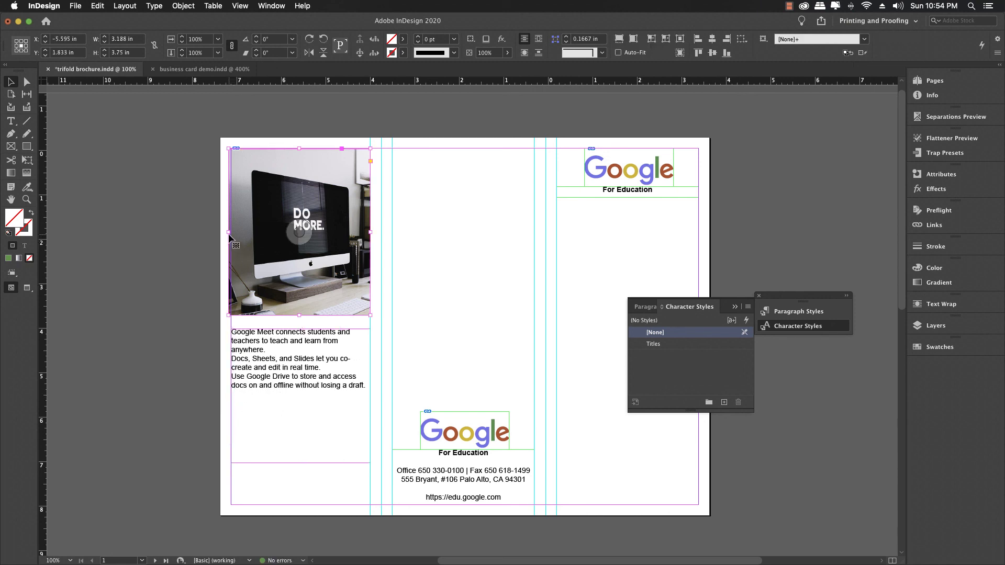
drag(228, 232, 232, 233)
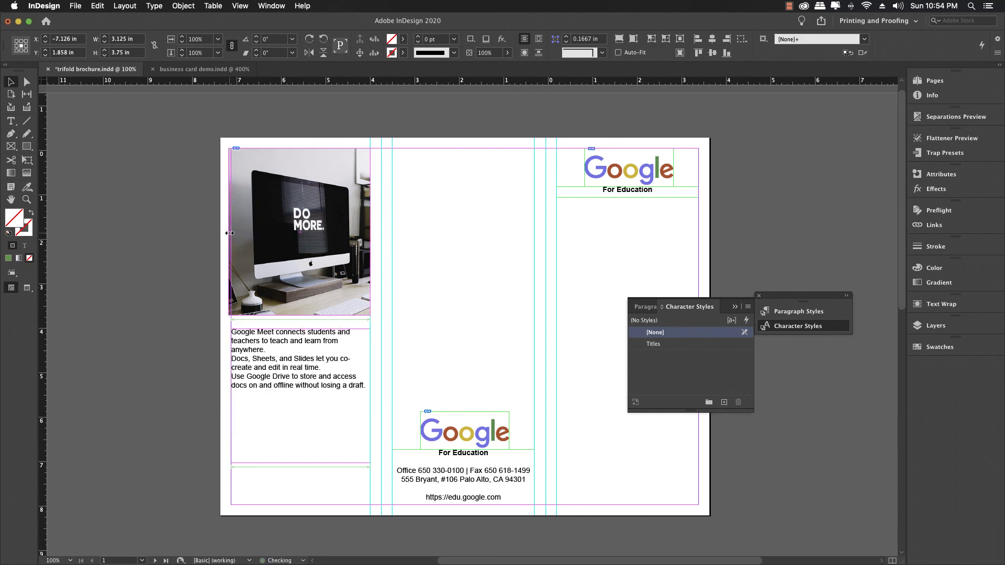
click(459, 249)
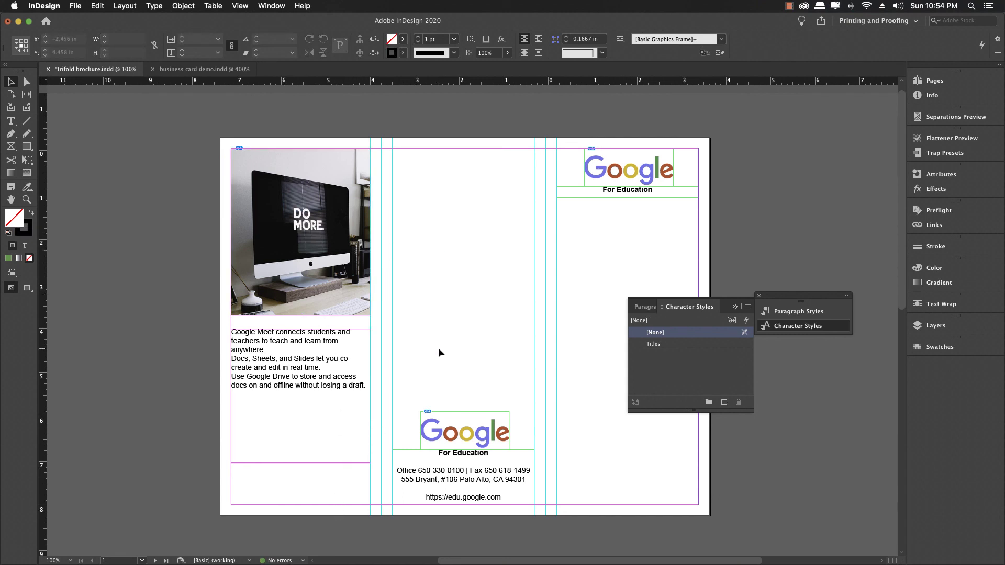
Widen the classroom photo on page 2 across all three panels to 10.5 in, and return to page 1.
key(shift+Page_Down)
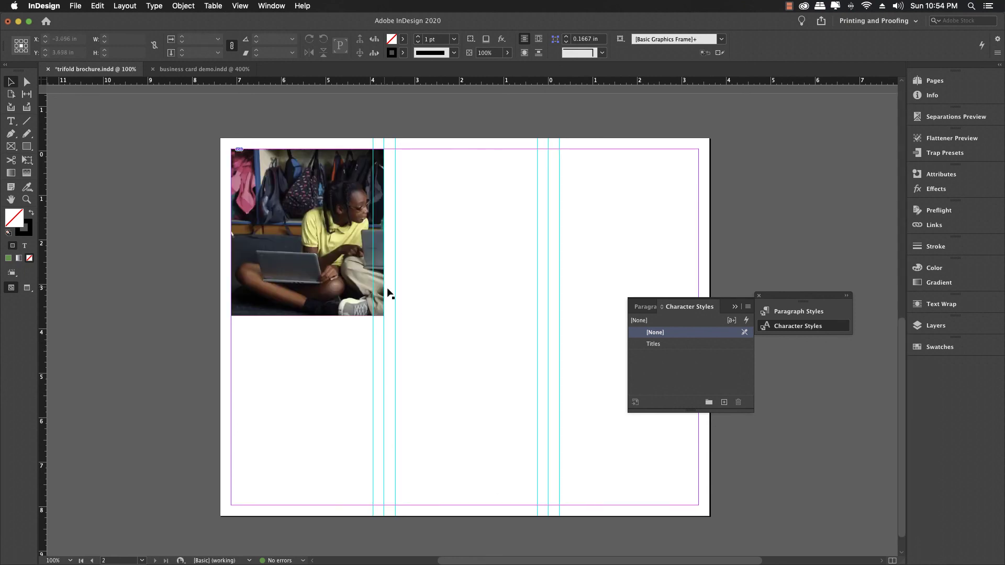
click(339, 256)
drag(386, 235, 686, 232)
click(349, 244)
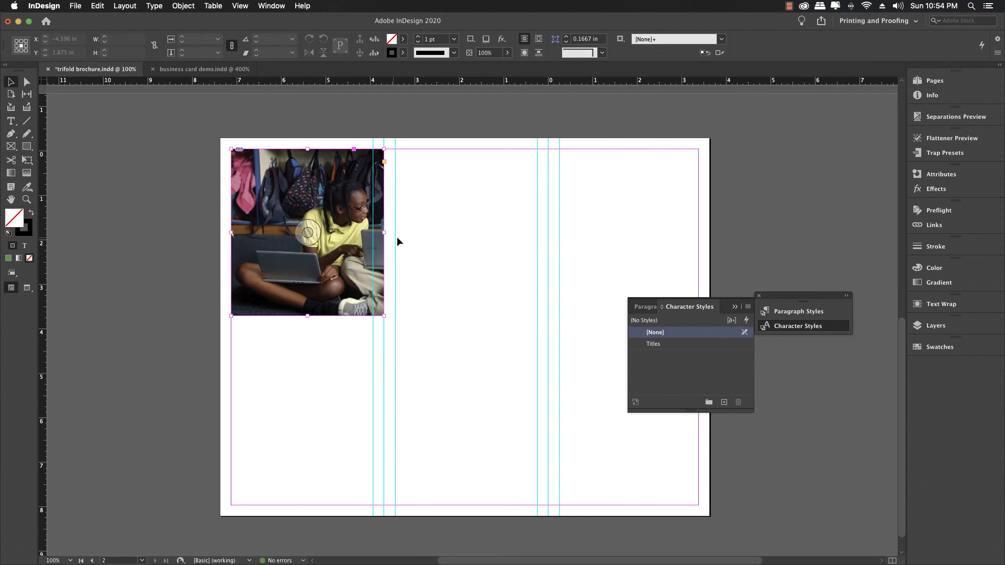
drag(387, 233, 698, 254)
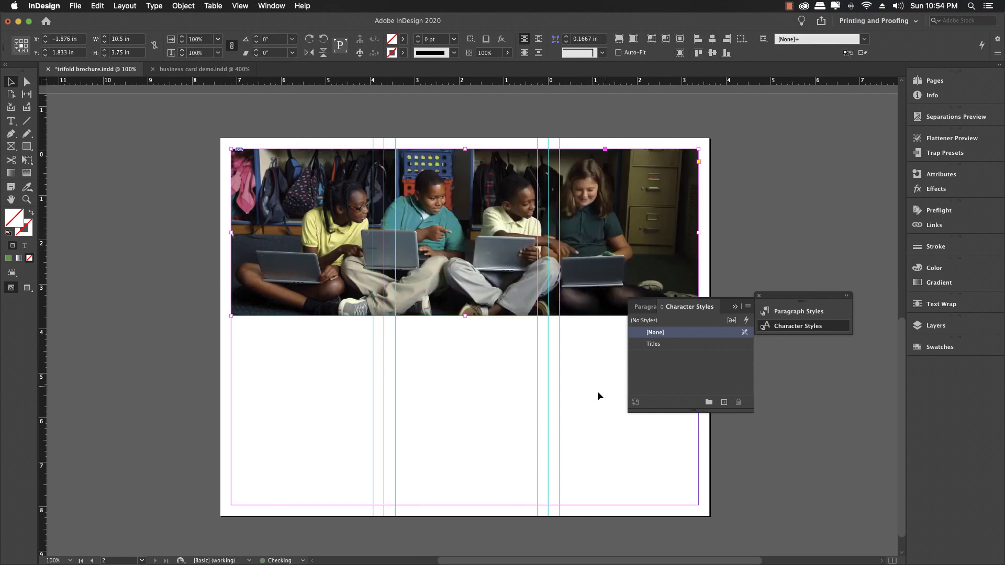
click(581, 405)
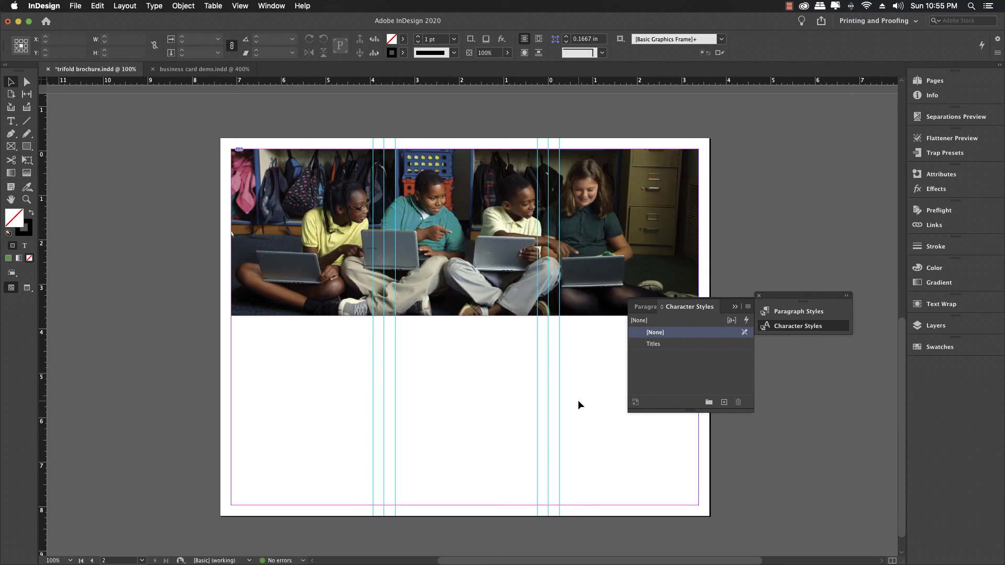
key(shift+Page_Up)
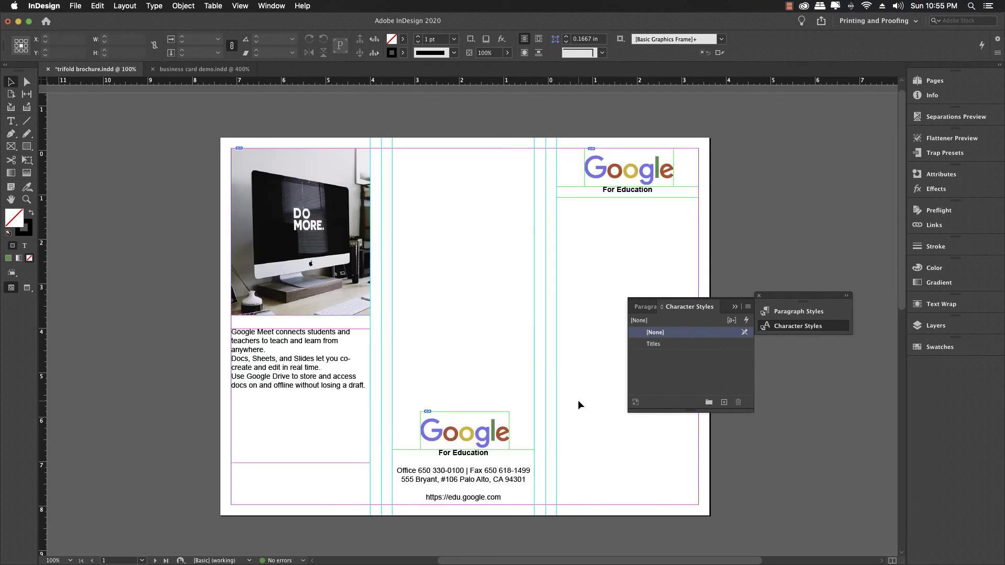